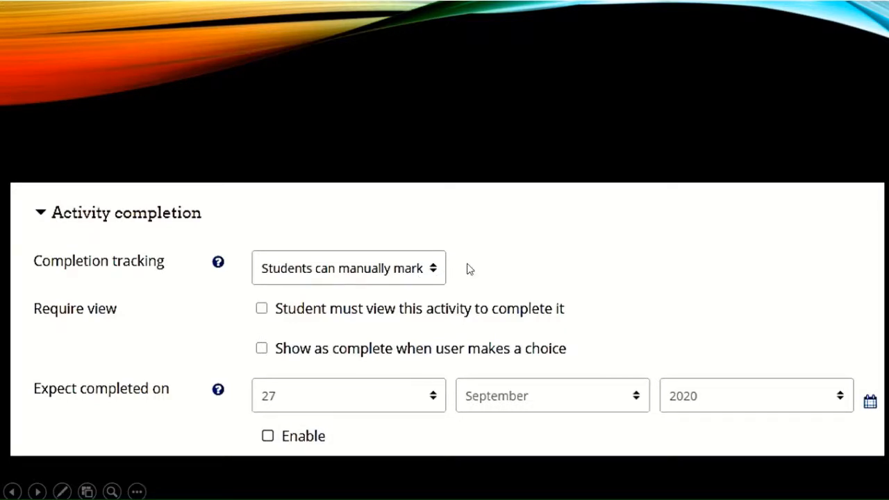
{"action": "left_click", "coordinate": [469, 270]}
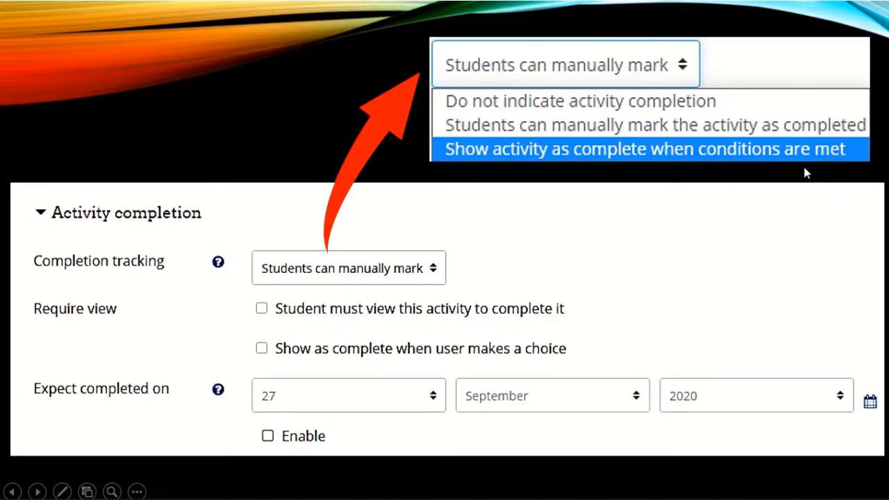
{"action": "left_click", "coordinate": [774, 239]}
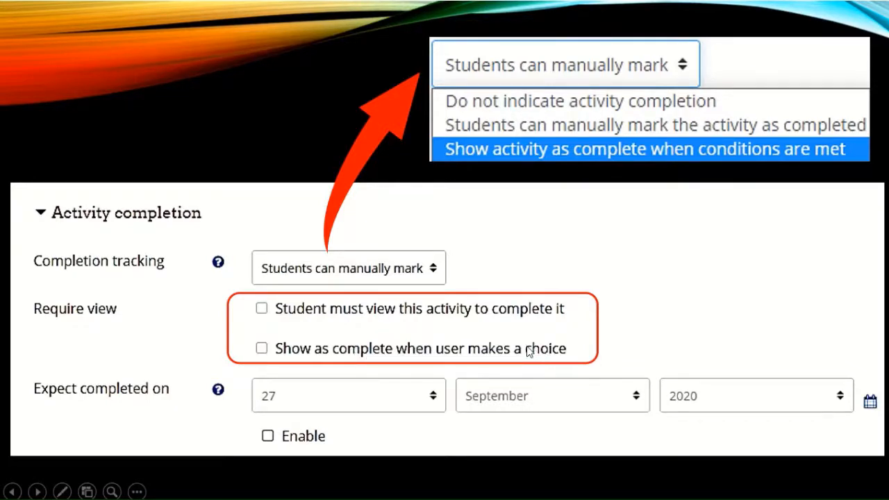
{"action": "left_click", "coordinate": [329, 322]}
{"action": "left_click", "coordinate": [293, 352]}
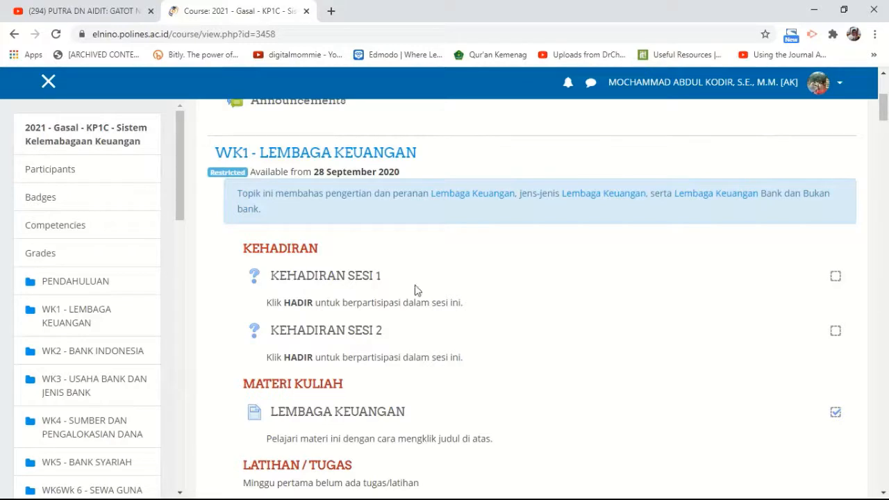
- Record attendance as HADIR in the WK1 KEHADIRAN SESI 1 choice, save it, and return to the WK1 - LEMBAGA KEUANGAN section
{"action": "left_click", "coordinate": [319, 277]}
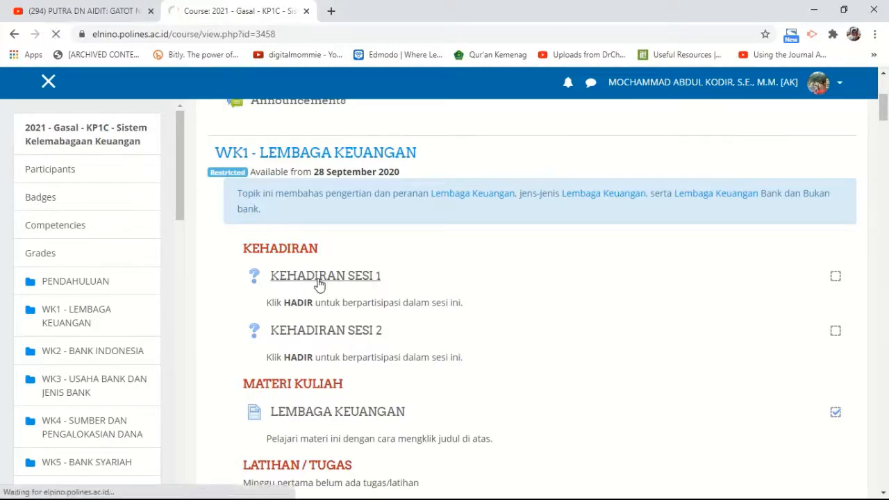
{"action": "scroll", "coordinate": [317, 284], "scroll_direction": "down", "scroll_amount": 2}
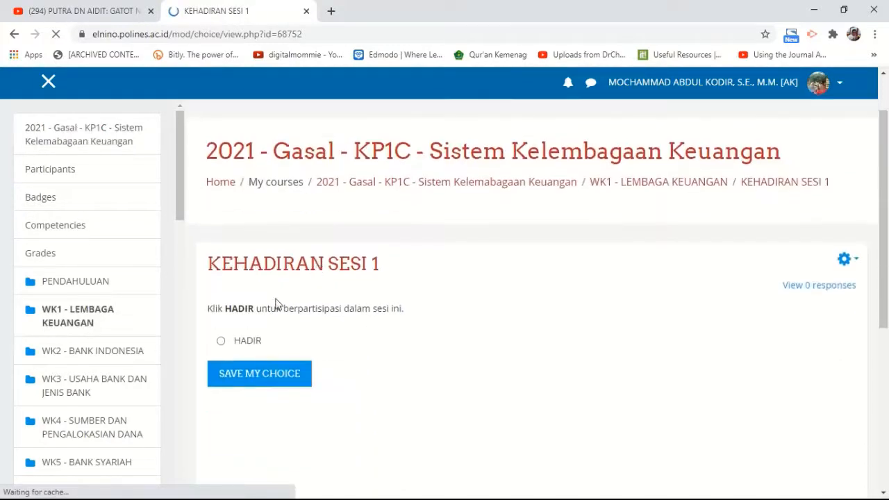
{"action": "left_click", "coordinate": [221, 274]}
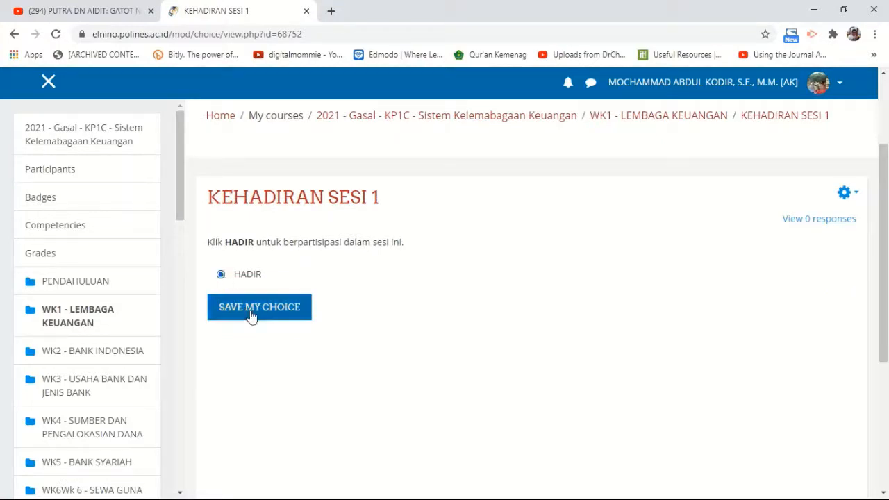
{"action": "left_click", "coordinate": [255, 314]}
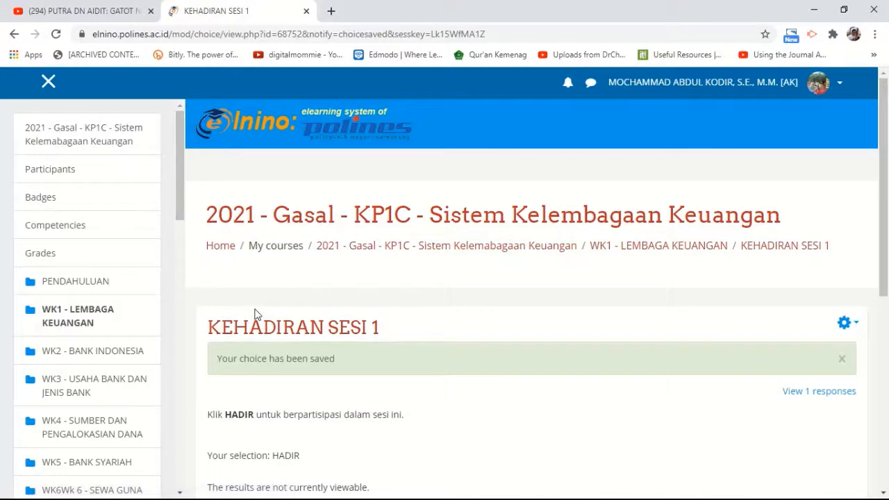
{"action": "left_click", "coordinate": [90, 316]}
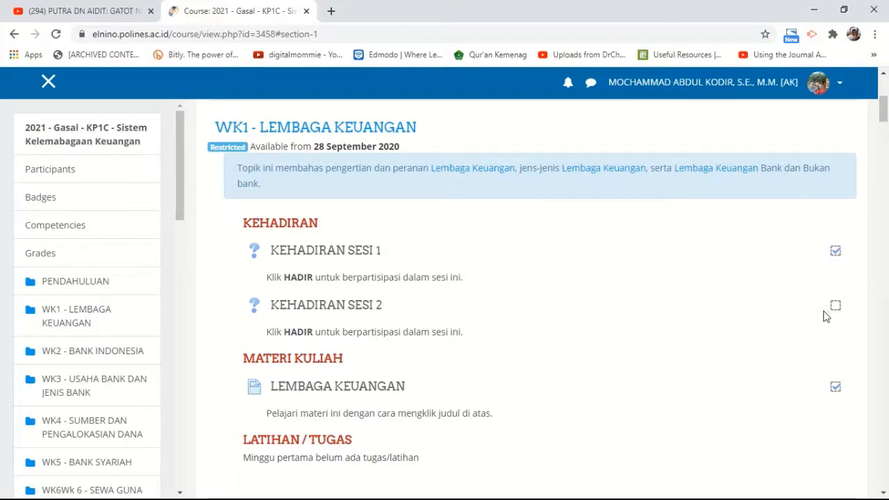
- Manually mark KEHADIRAN SESI 1 in the WK2 - BANK INDONESIA section as complete
{"action": "scroll", "coordinate": [826, 316], "scroll_direction": "down", "scroll_amount": 4}
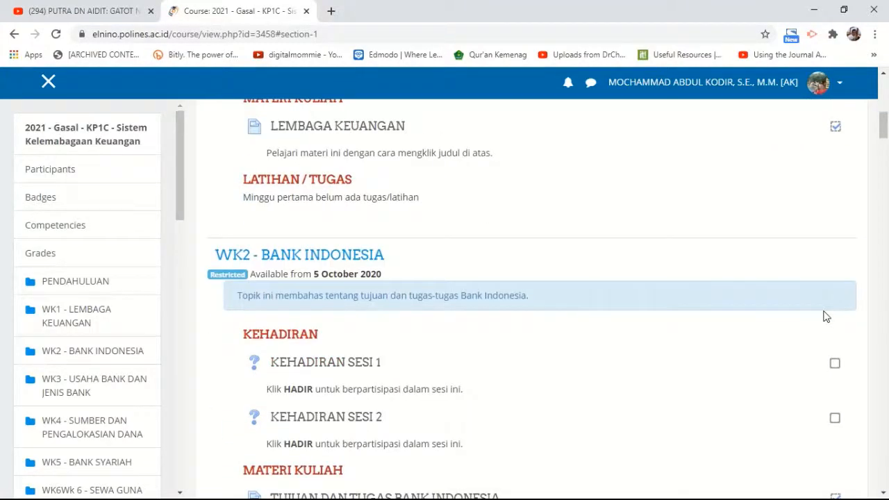
{"action": "scroll", "coordinate": [825, 316], "scroll_direction": "down", "scroll_amount": 1}
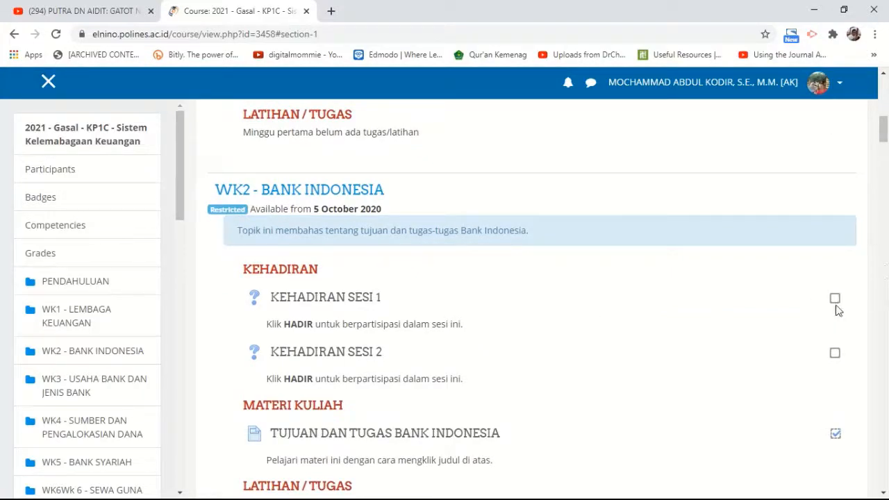
{"action": "left_click", "coordinate": [835, 302]}
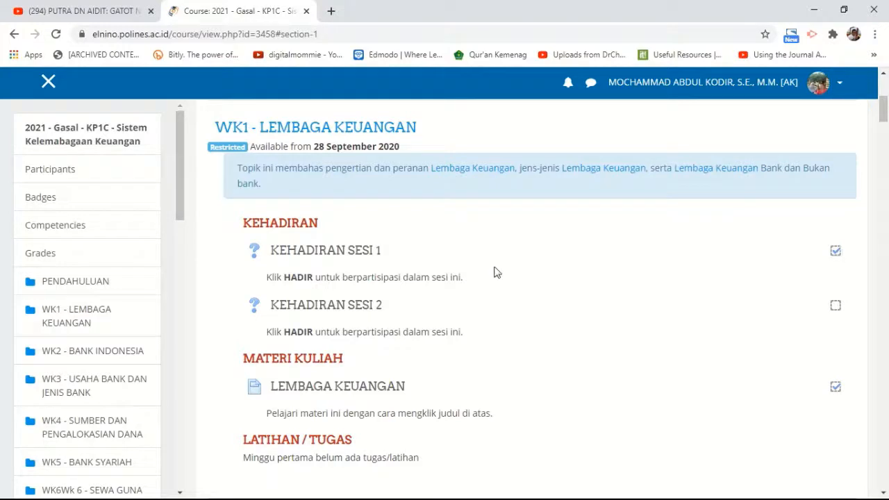
- Turn on editing mode for the Sistem Kelembagaan Keuangan course
{"action": "scroll", "coordinate": [792, 229], "scroll_direction": "up", "scroll_amount": 5}
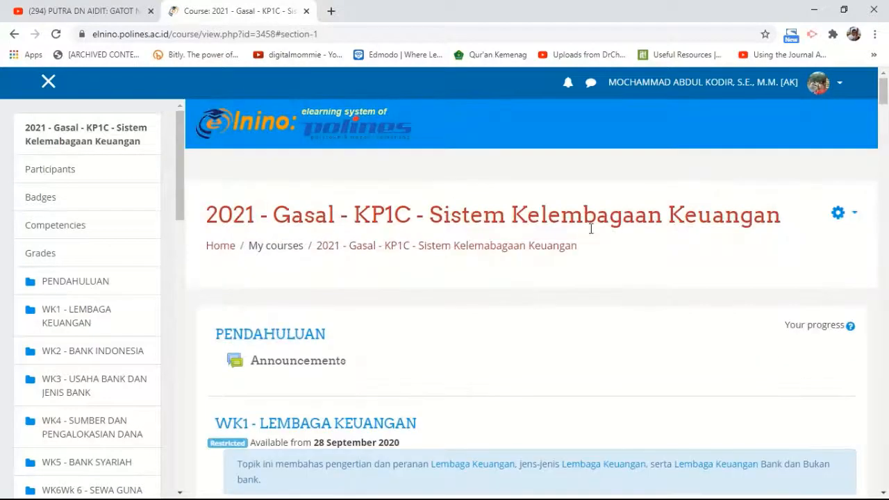
{"action": "left_click", "coordinate": [838, 215]}
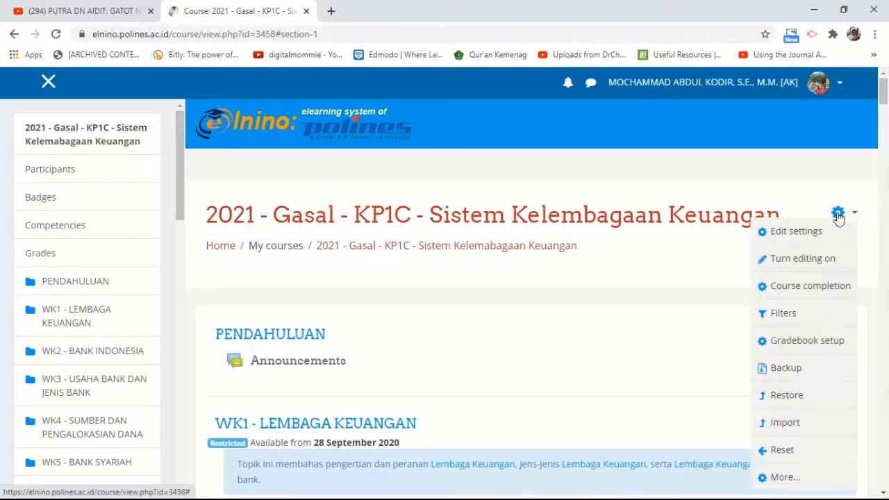
{"action": "left_click", "coordinate": [799, 260]}
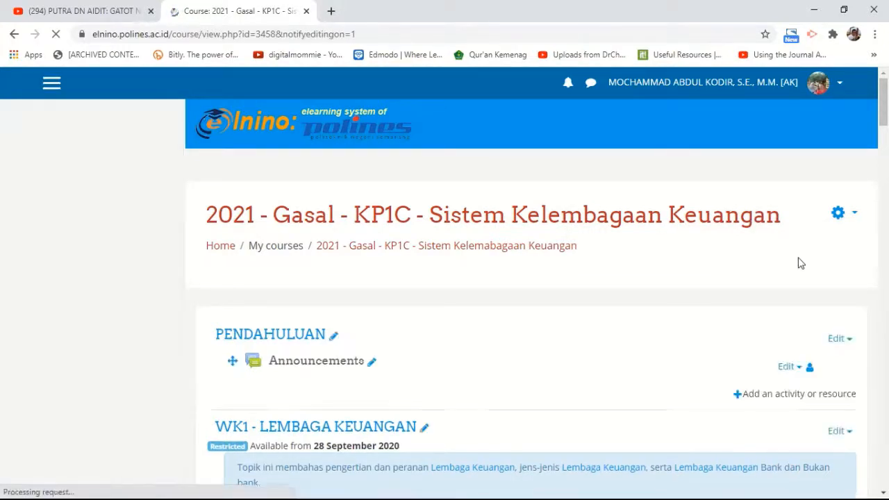
- Open the settings of the KEHADIRAN SESI 1 choice in the WK2 - BANK INDONESIA section
{"action": "scroll", "coordinate": [799, 261], "scroll_direction": "down", "scroll_amount": 1}
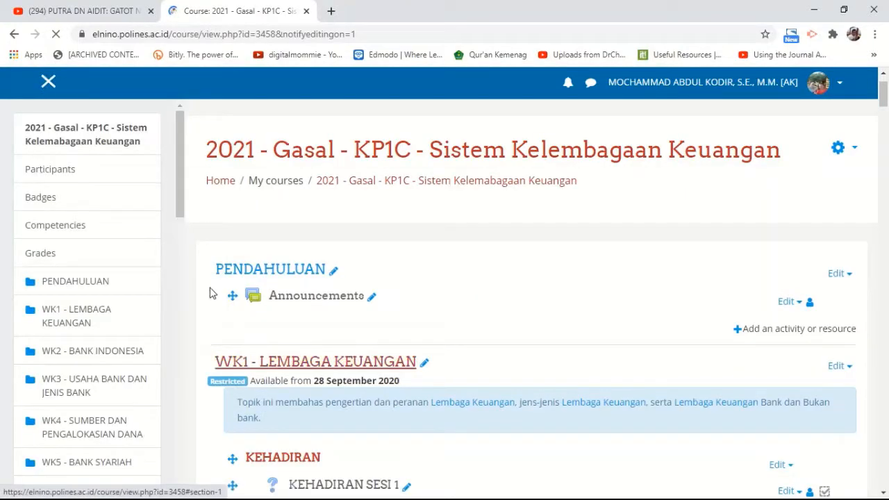
{"action": "scroll", "coordinate": [230, 304], "scroll_direction": "down", "scroll_amount": 1}
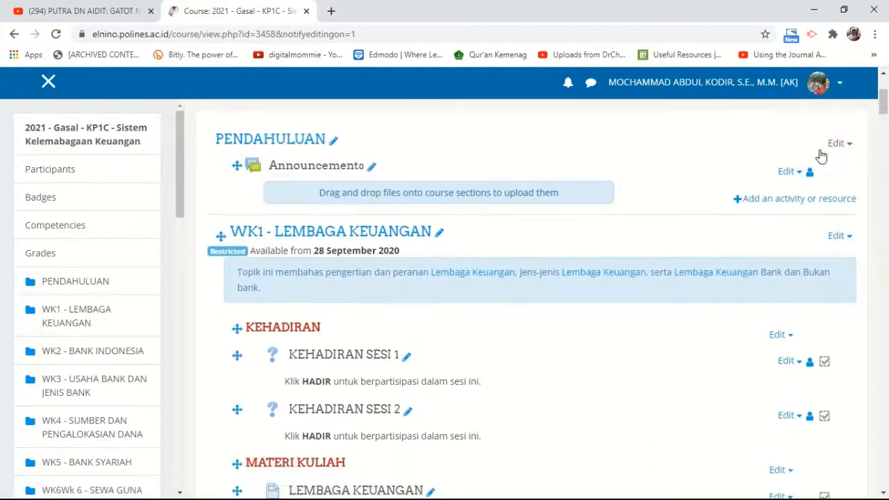
{"action": "scroll", "coordinate": [795, 192], "scroll_direction": "down", "scroll_amount": 1}
{"action": "scroll", "coordinate": [785, 219], "scroll_direction": "down", "scroll_amount": 5}
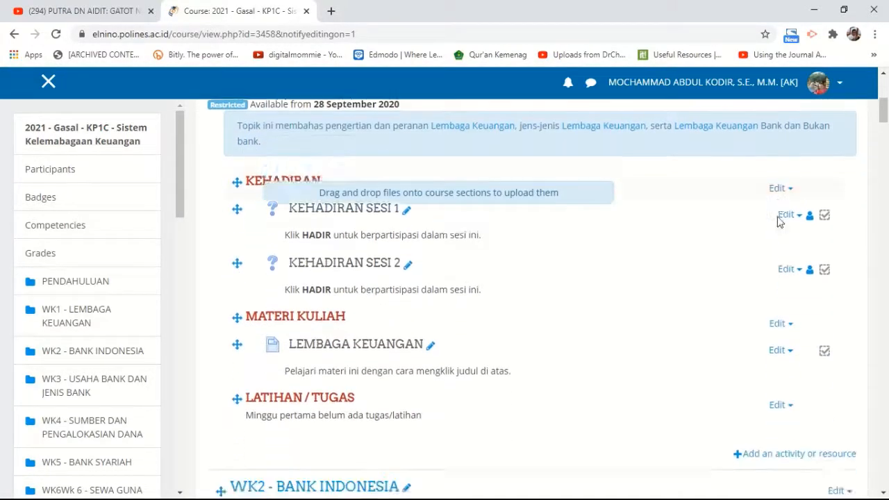
{"action": "scroll", "coordinate": [777, 221], "scroll_direction": "down", "scroll_amount": 1}
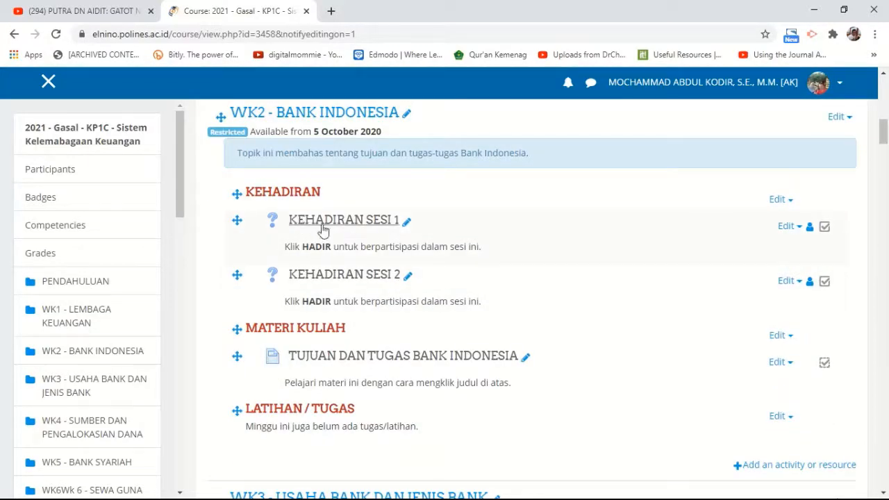
{"action": "left_click", "coordinate": [787, 227]}
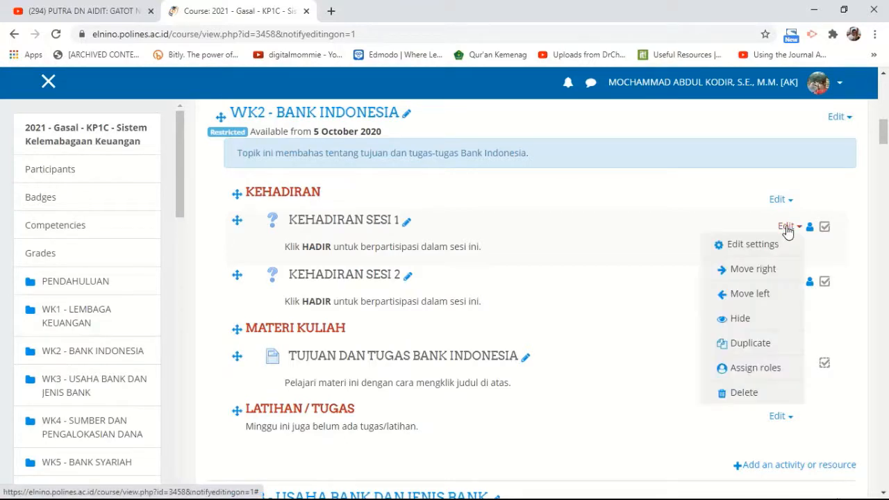
{"action": "left_click", "coordinate": [747, 252]}
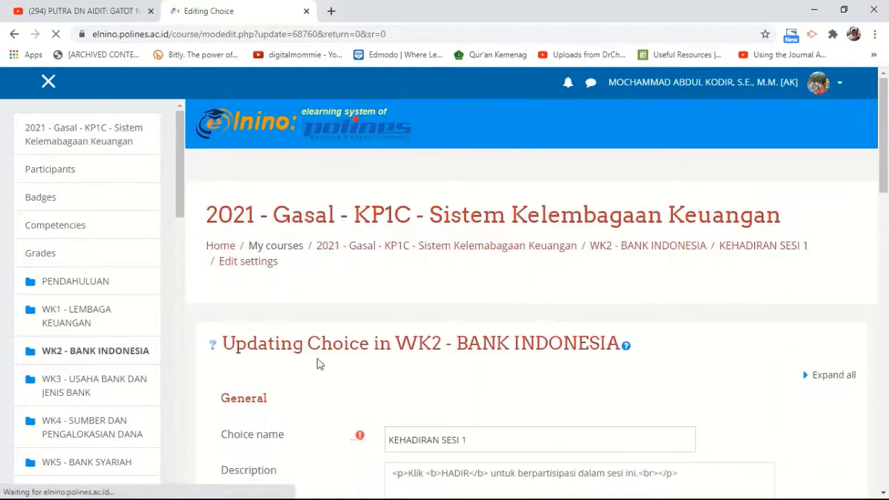
- Unlock the activity completion options of the WK2 KEHADIRAN SESI 1 choice
{"action": "scroll", "coordinate": [317, 363], "scroll_direction": "down", "scroll_amount": 7}
{"action": "scroll", "coordinate": [317, 363], "scroll_direction": "up", "scroll_amount": 1}
{"action": "scroll", "coordinate": [317, 363], "scroll_direction": "down", "scroll_amount": 4}
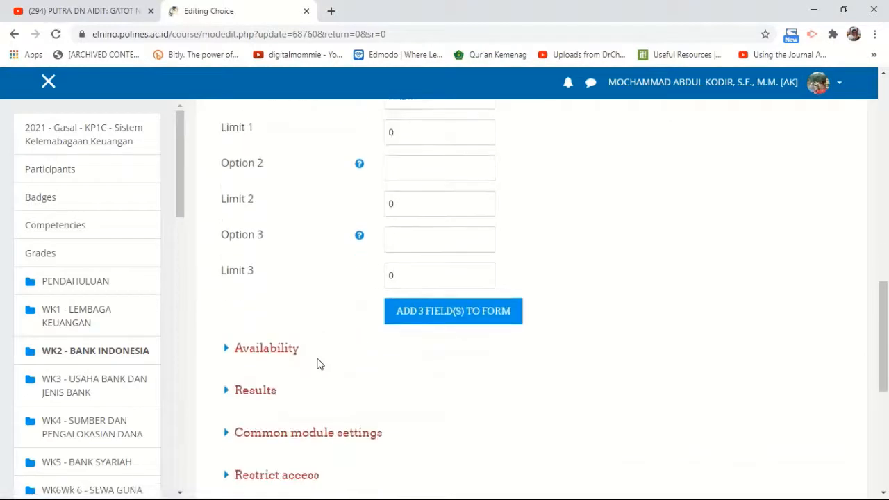
{"action": "scroll", "coordinate": [318, 363], "scroll_direction": "down", "scroll_amount": 3}
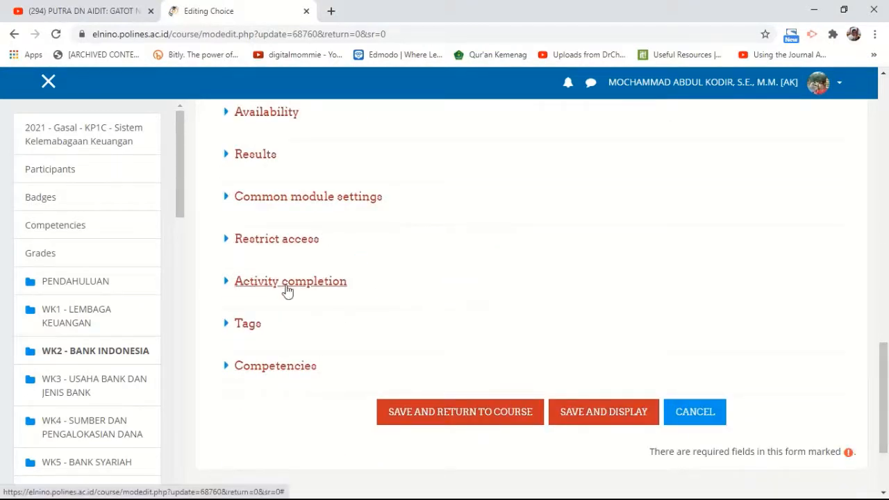
{"action": "left_click", "coordinate": [287, 292]}
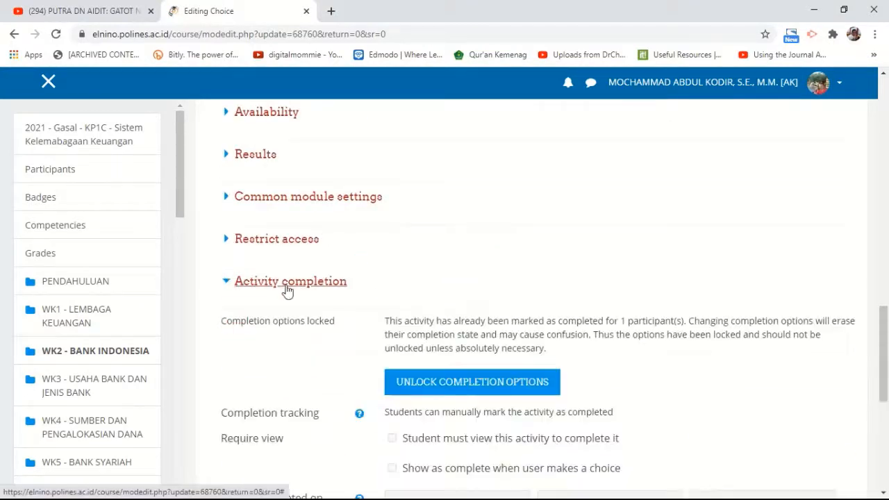
{"action": "left_click", "coordinate": [433, 387]}
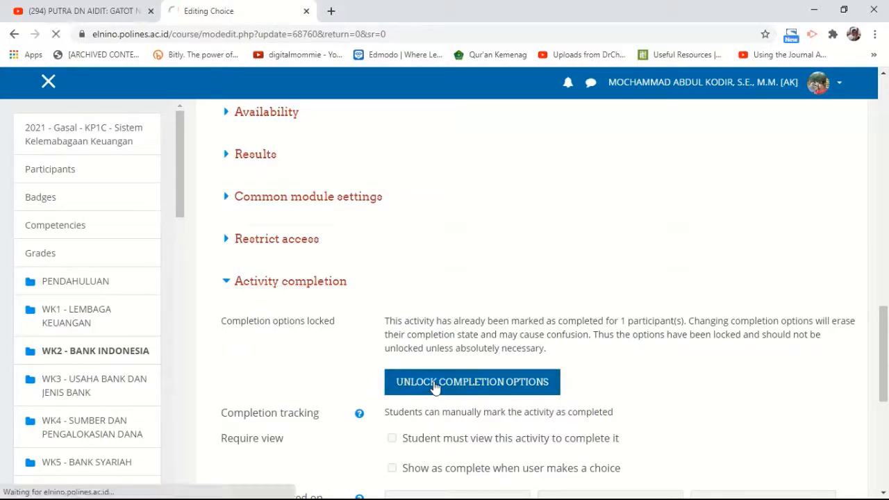
- Set the choice's completion tracking to "Show activity as complete when conditions are met"
{"action": "scroll", "coordinate": [433, 387], "scroll_direction": "down", "scroll_amount": 4}
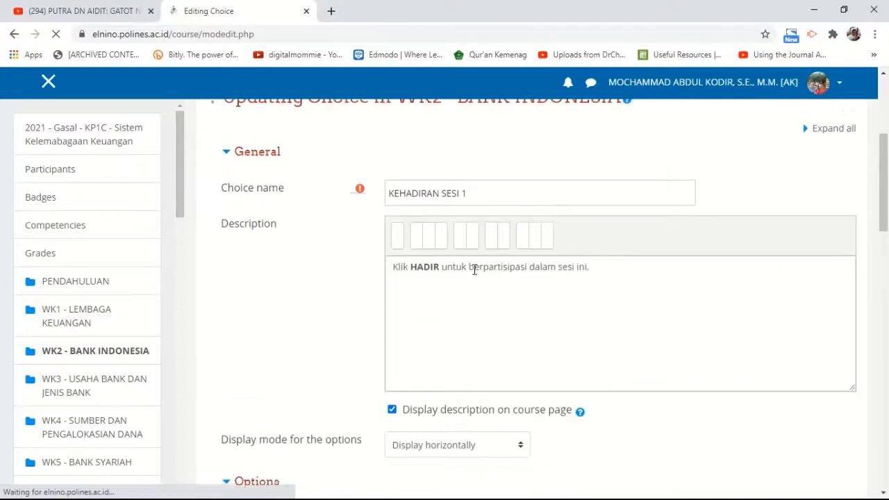
{"action": "scroll", "coordinate": [474, 269], "scroll_direction": "down", "scroll_amount": 3}
{"action": "scroll", "coordinate": [474, 269], "scroll_direction": "down", "scroll_amount": 6}
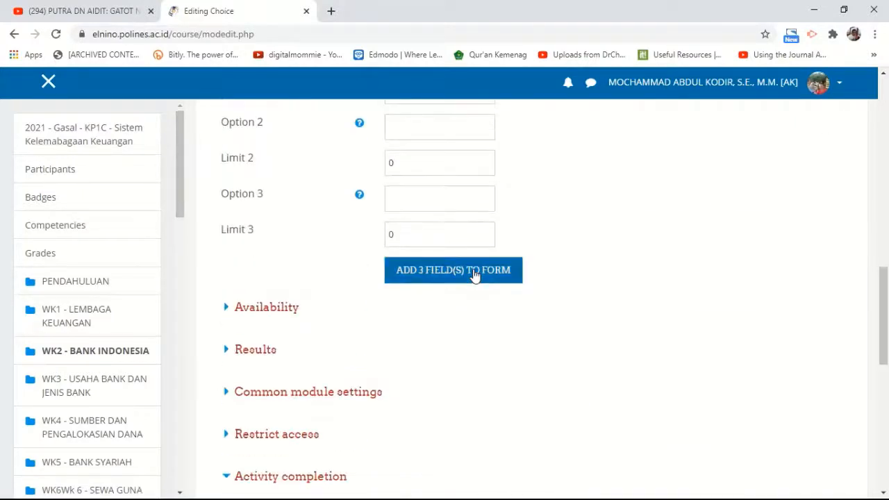
{"action": "scroll", "coordinate": [474, 274], "scroll_direction": "down", "scroll_amount": 2}
{"action": "scroll", "coordinate": [333, 350], "scroll_direction": "down", "scroll_amount": 1}
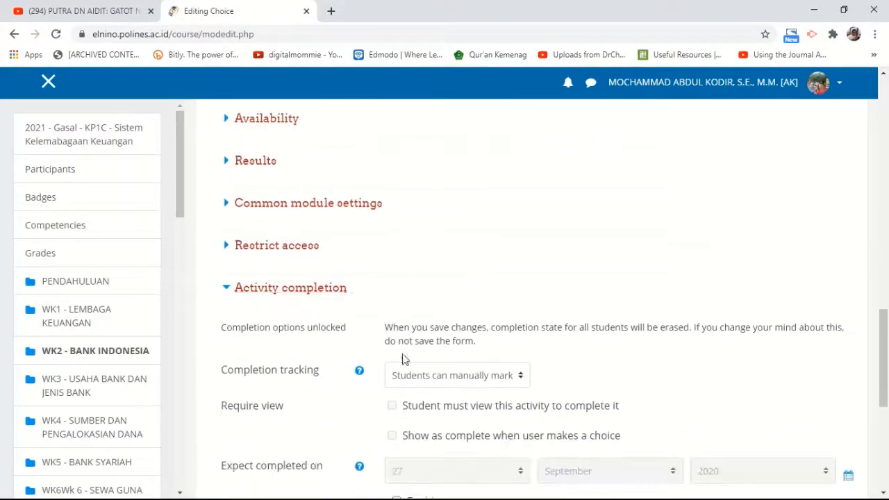
{"action": "scroll", "coordinate": [404, 359], "scroll_direction": "down", "scroll_amount": 2}
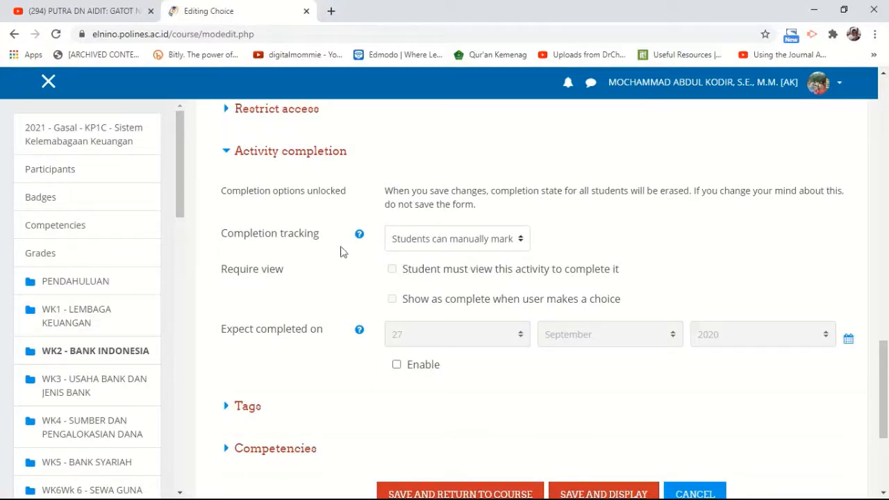
{"action": "left_click", "coordinate": [522, 241]}
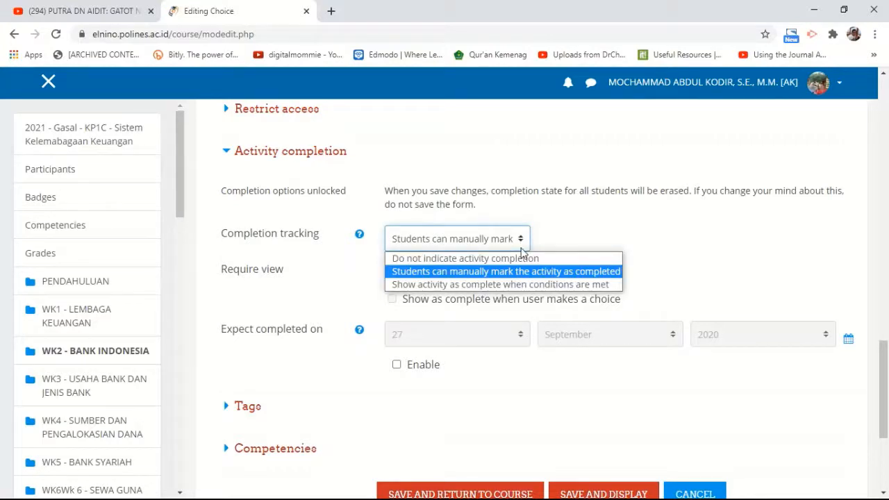
{"action": "left_click", "coordinate": [522, 286]}
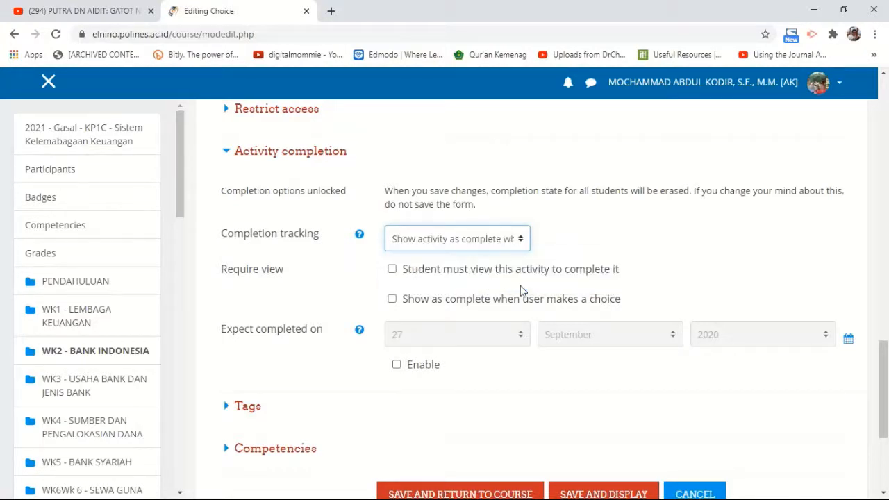
{"action": "left_click", "coordinate": [524, 240]}
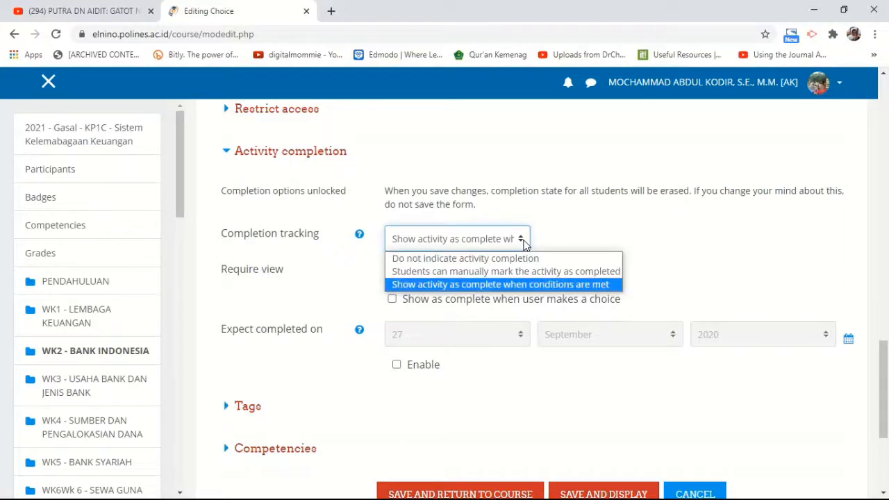
{"action": "left_click", "coordinate": [551, 283]}
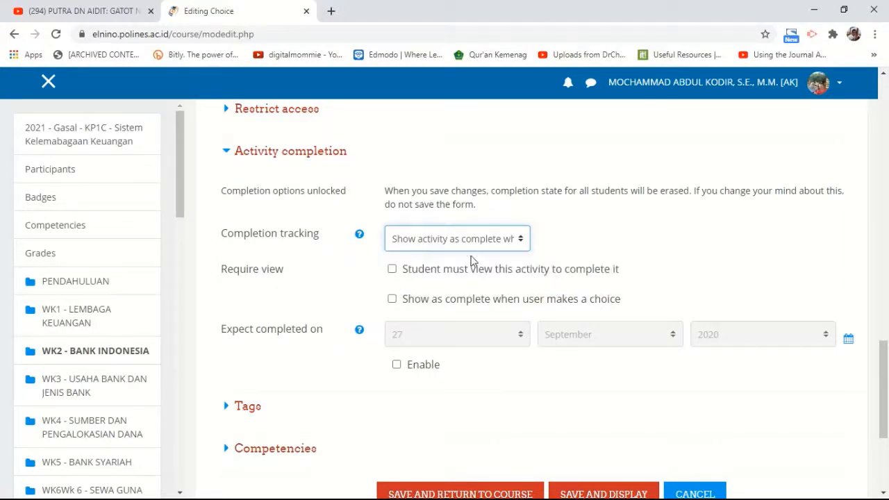
- Require students to make a choice and to view the activity for completion, then save the settings and return to the course
{"action": "left_click", "coordinate": [393, 298]}
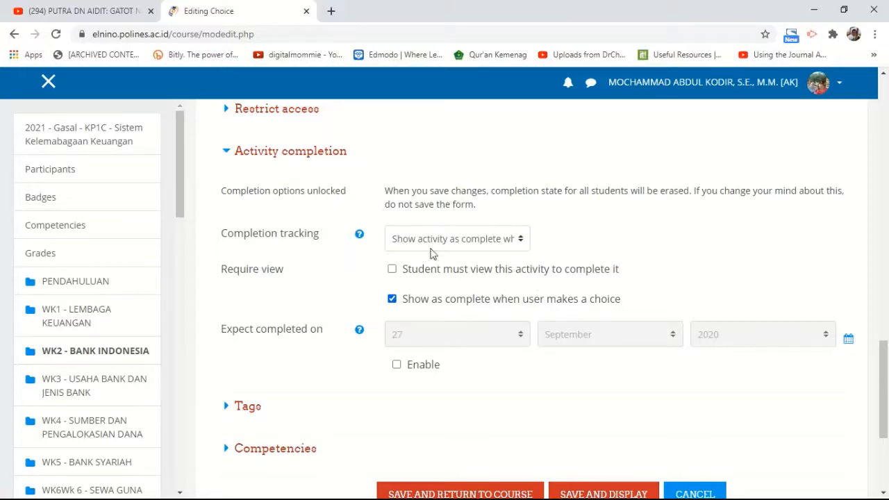
{"action": "left_click", "coordinate": [393, 270]}
{"action": "scroll", "coordinate": [490, 312], "scroll_direction": "down", "scroll_amount": 1}
{"action": "scroll", "coordinate": [491, 313], "scroll_direction": "down", "scroll_amount": 2}
{"action": "left_click", "coordinate": [466, 364]}
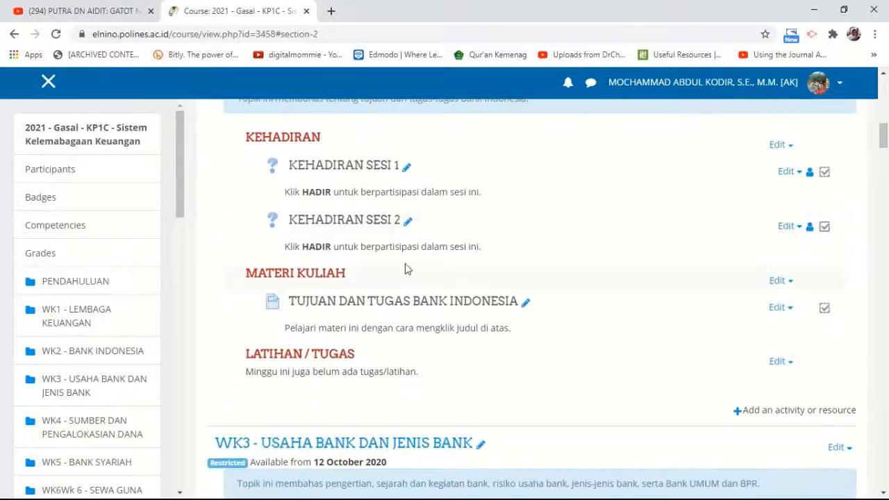
{"action": "scroll", "coordinate": [351, 348], "scroll_direction": "up", "scroll_amount": 2}
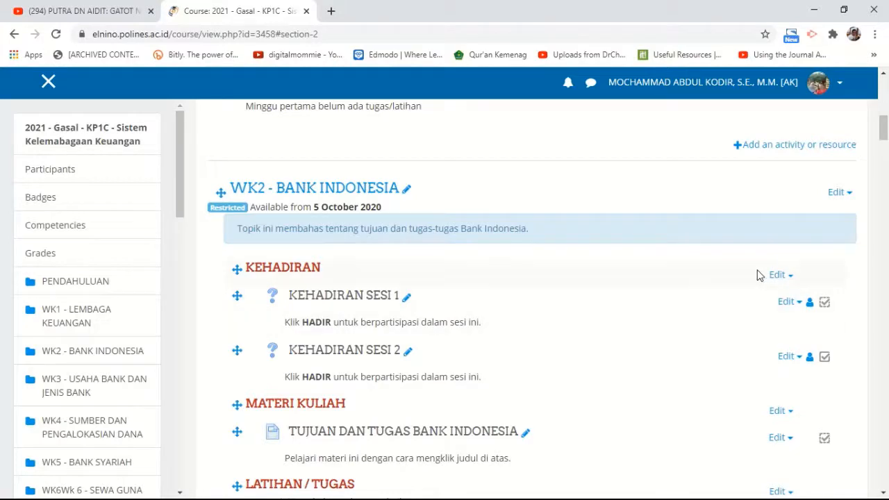
- Turn off editing mode for the course
{"action": "scroll", "coordinate": [435, 248], "scroll_direction": "down", "scroll_amount": 1}
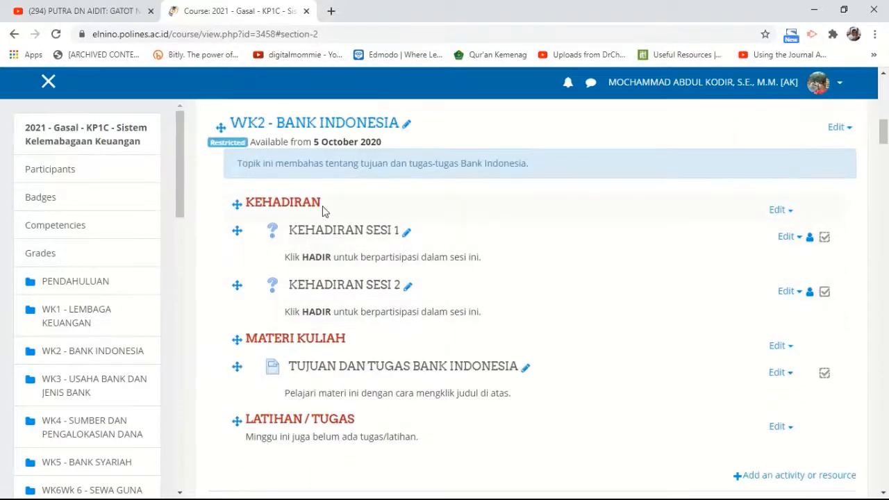
{"action": "scroll", "coordinate": [804, 298], "scroll_direction": "up", "scroll_amount": 4}
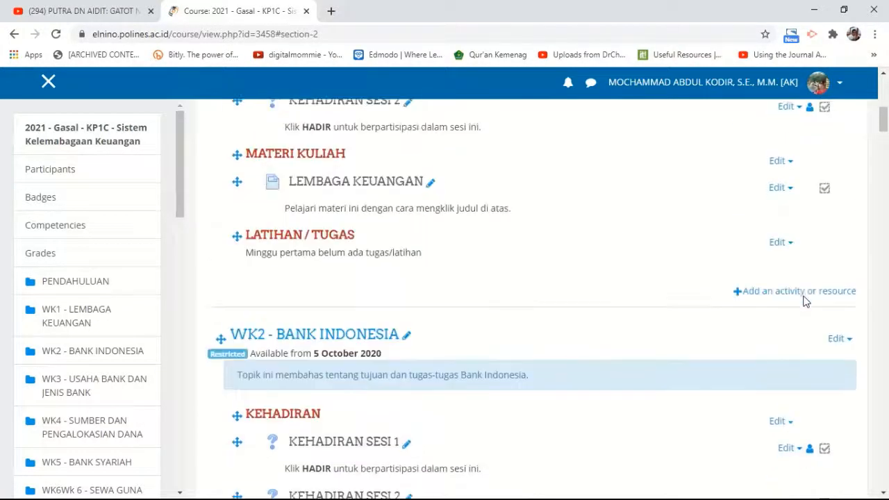
{"action": "scroll", "coordinate": [804, 300], "scroll_direction": "up", "scroll_amount": 7}
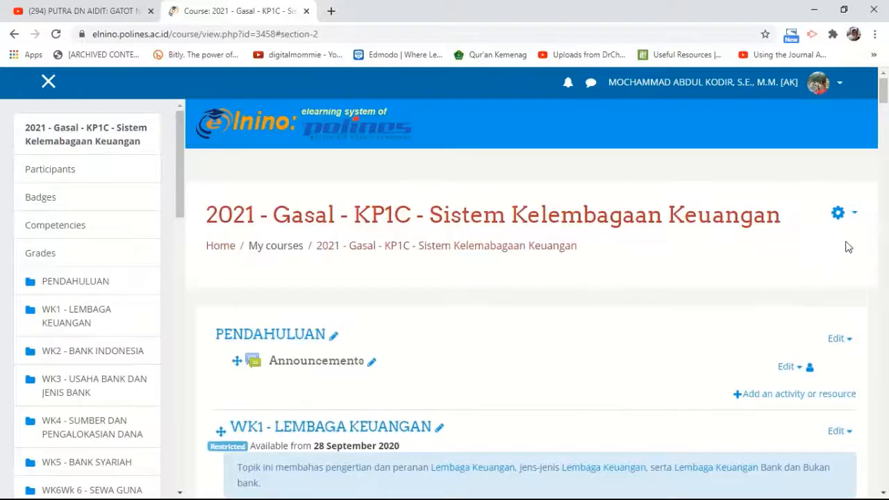
{"action": "left_click", "coordinate": [837, 215]}
{"action": "left_click", "coordinate": [809, 258]}
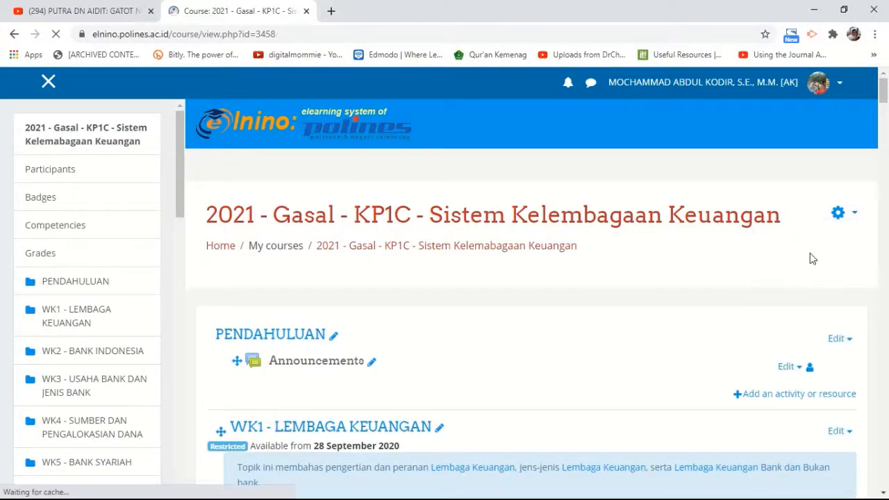
- Manually mark the KEHADIRAN label and KEHADIRAN SESI 2 in the WK3 - USAHA BANK DAN JENIS BANK section as complete
{"action": "scroll", "coordinate": [792, 263], "scroll_direction": "down", "scroll_amount": 4}
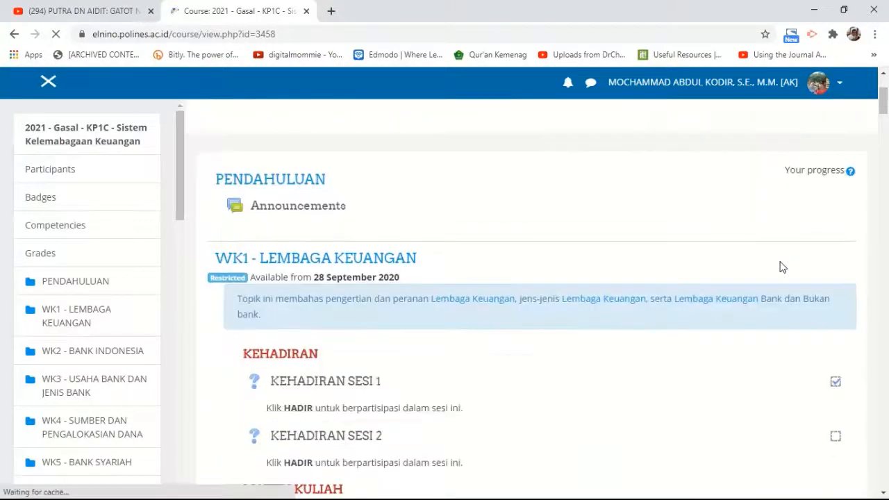
{"action": "scroll", "coordinate": [782, 267], "scroll_direction": "down", "scroll_amount": 5}
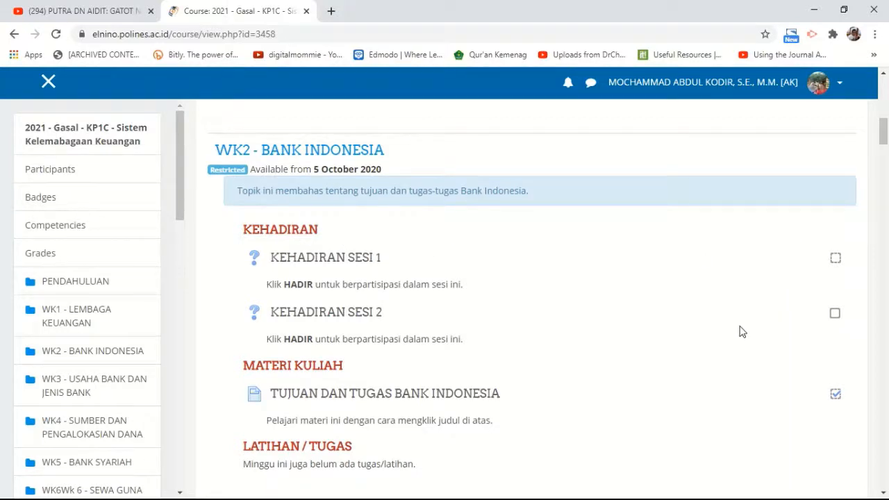
{"action": "scroll", "coordinate": [762, 352], "scroll_direction": "down", "scroll_amount": 3}
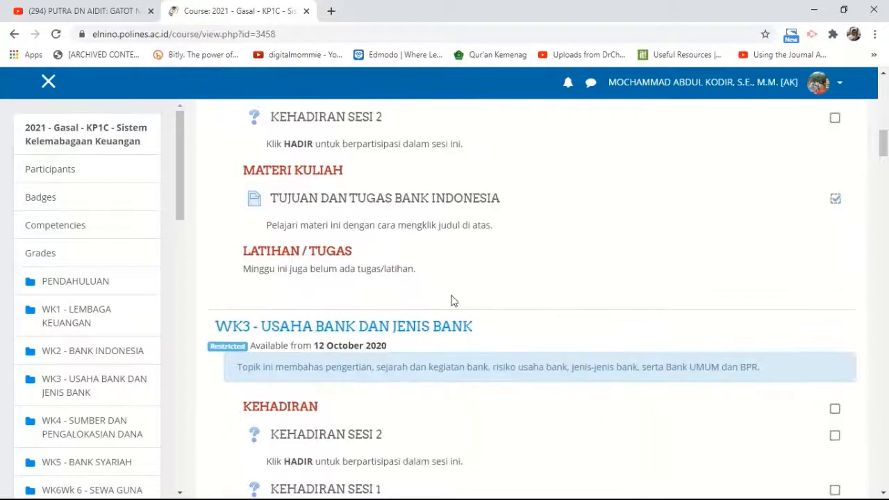
{"action": "scroll", "coordinate": [479, 306], "scroll_direction": "down", "scroll_amount": 1}
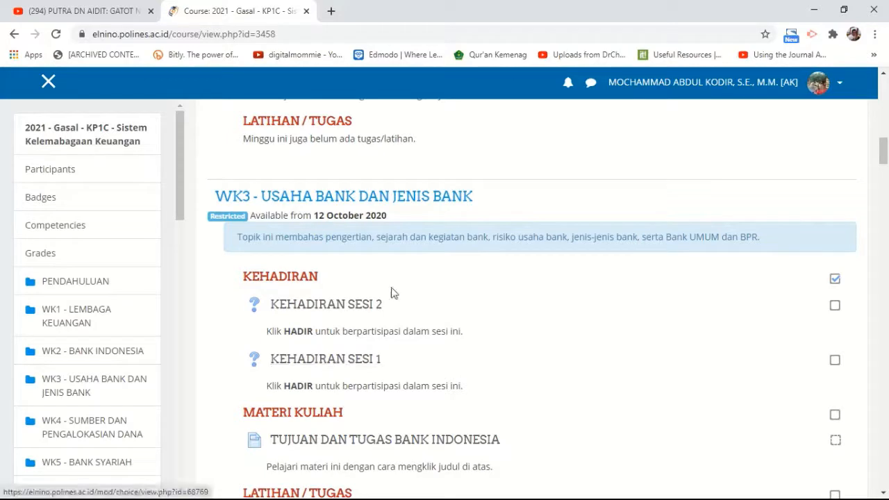
{"action": "left_click", "coordinate": [835, 307]}
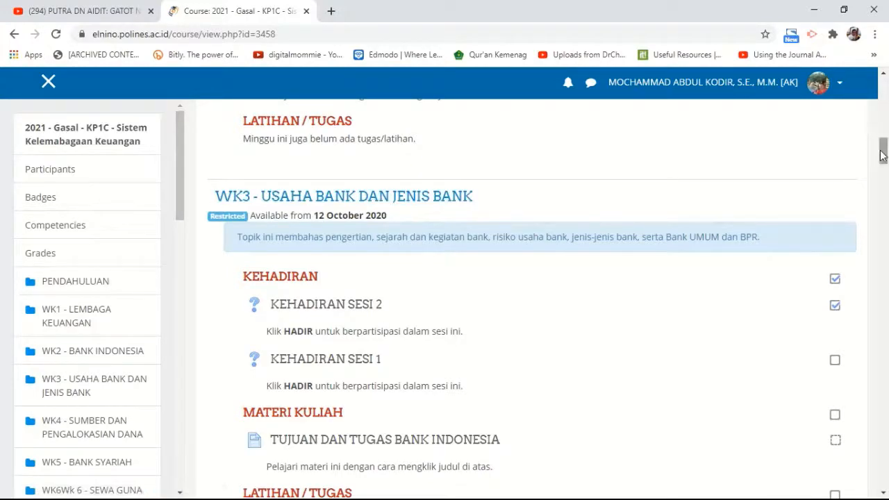
- Turn editing mode back on for the course
{"action": "scroll", "coordinate": [860, 170], "scroll_direction": "up", "scroll_amount": 15}
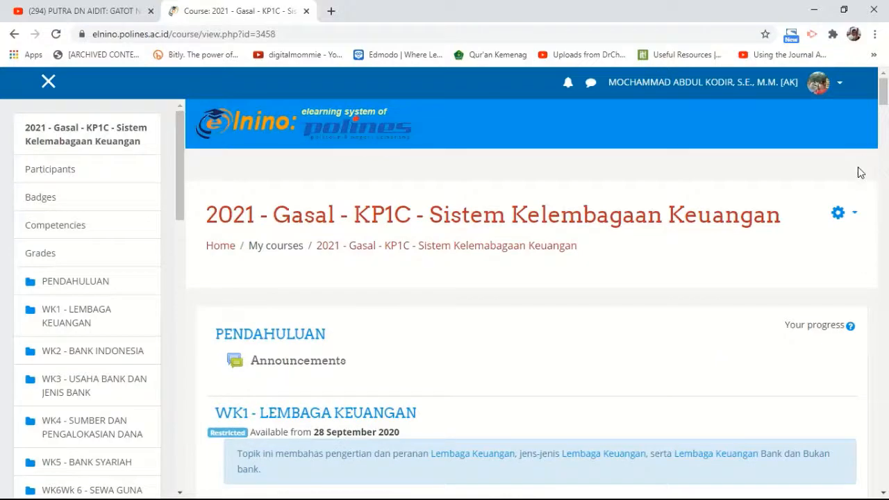
{"action": "left_click", "coordinate": [840, 214]}
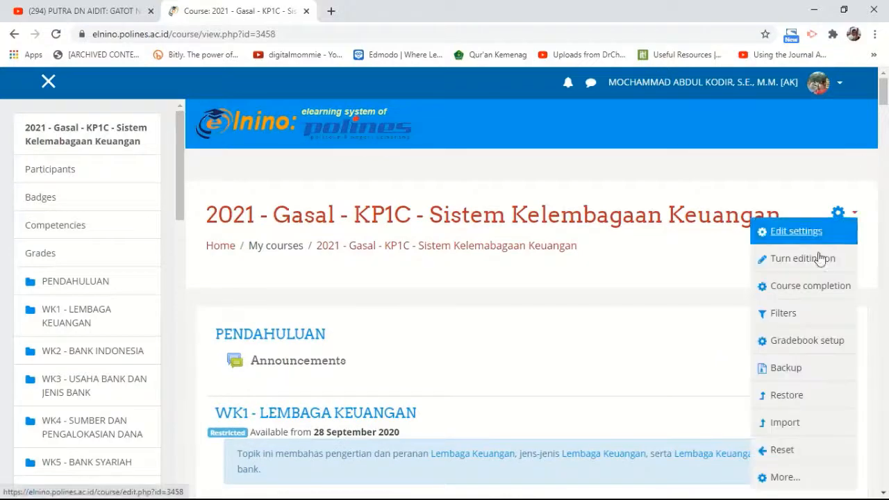
{"action": "left_click", "coordinate": [818, 261]}
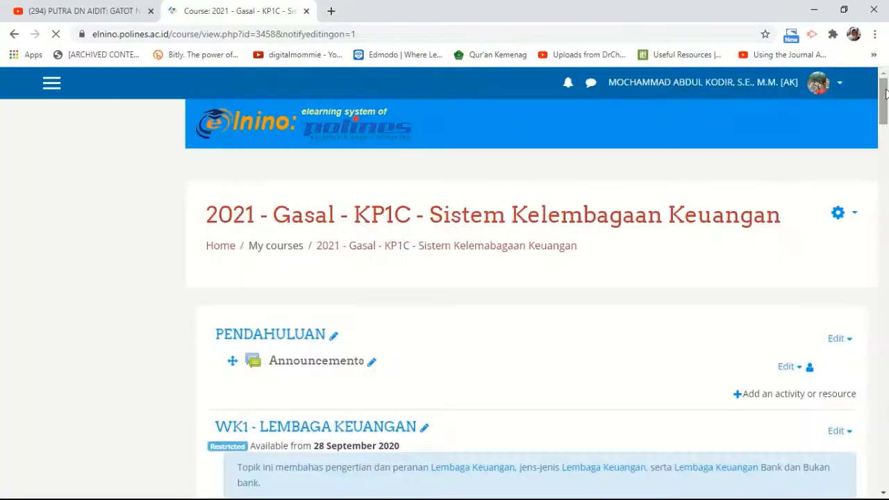
- Open the settings of the WK3 KEHADIRAN label and unlock its activity completion options
{"action": "left_click_drag", "start_coordinate": [885, 93], "coordinate": [885, 209]}
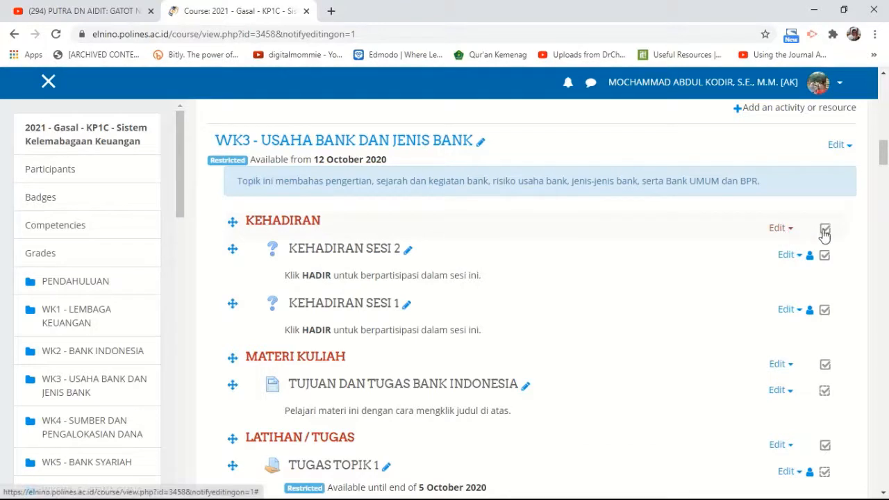
{"action": "left_click", "coordinate": [775, 232]}
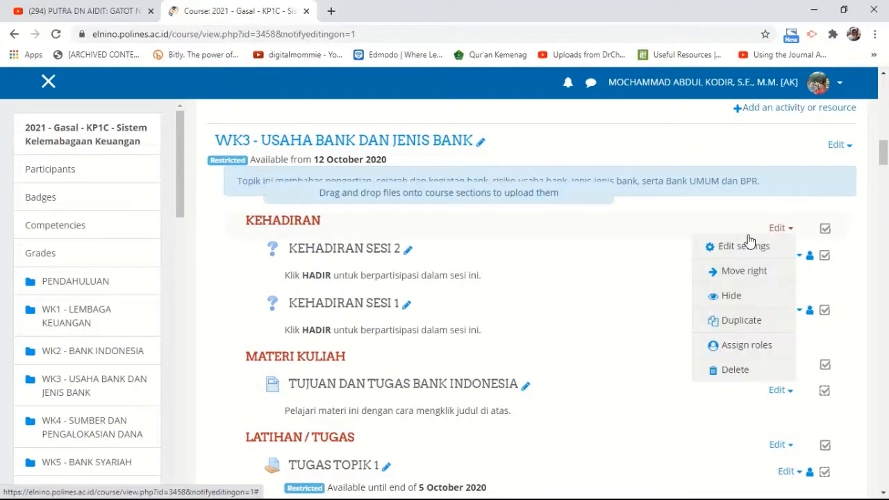
{"action": "left_click", "coordinate": [738, 246]}
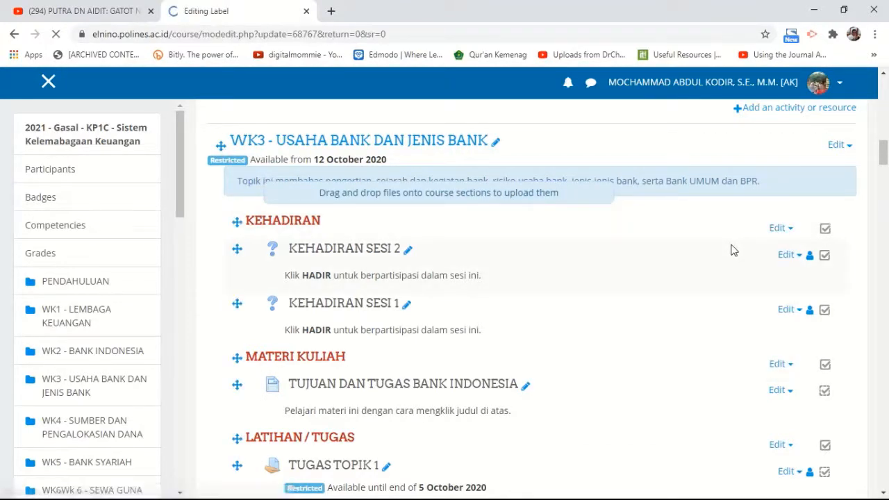
{"action": "scroll", "coordinate": [506, 294], "scroll_direction": "down", "scroll_amount": 6}
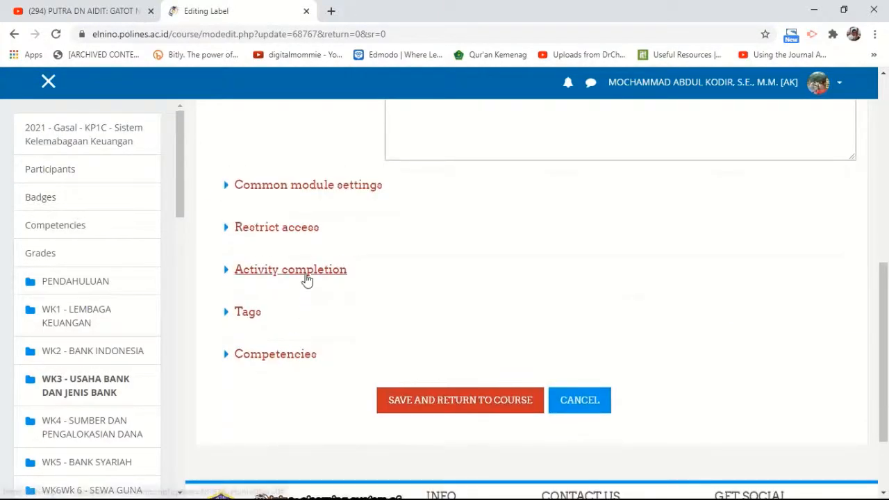
{"action": "left_click", "coordinate": [304, 275]}
{"action": "left_click", "coordinate": [424, 370]}
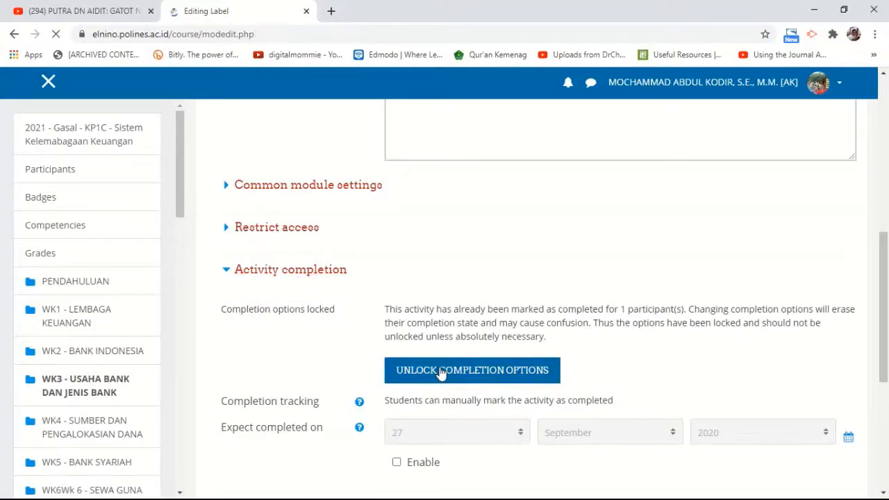
- Set the label's completion tracking to "Do not indicate activity completion", then save and return to the course
{"action": "scroll", "coordinate": [431, 373], "scroll_direction": "down", "scroll_amount": 4}
{"action": "scroll", "coordinate": [414, 366], "scroll_direction": "down", "scroll_amount": 4}
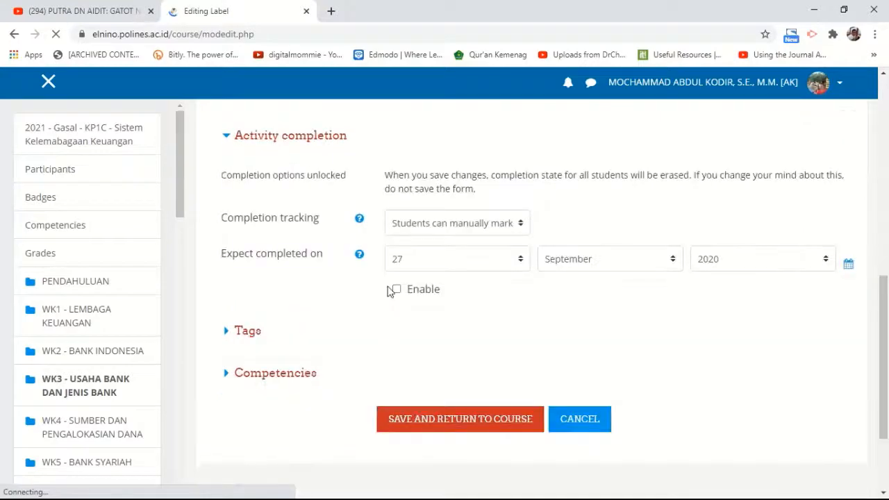
{"action": "left_click", "coordinate": [522, 241]}
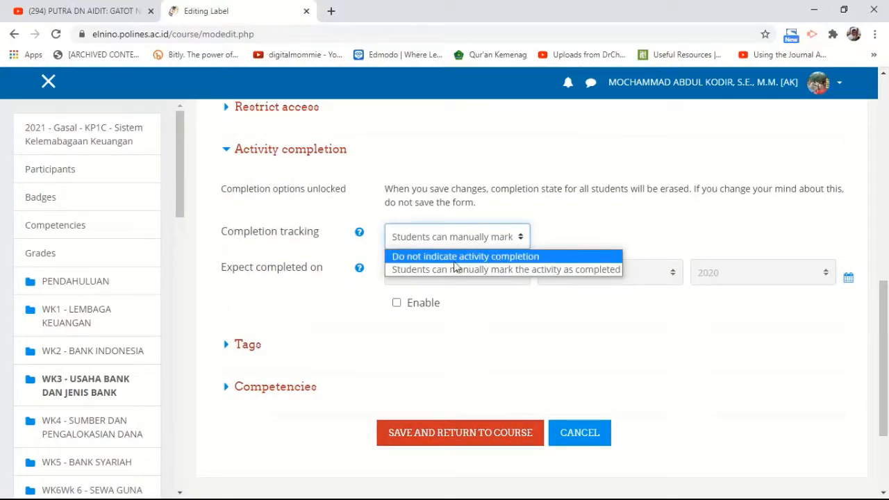
{"action": "left_click", "coordinate": [511, 260]}
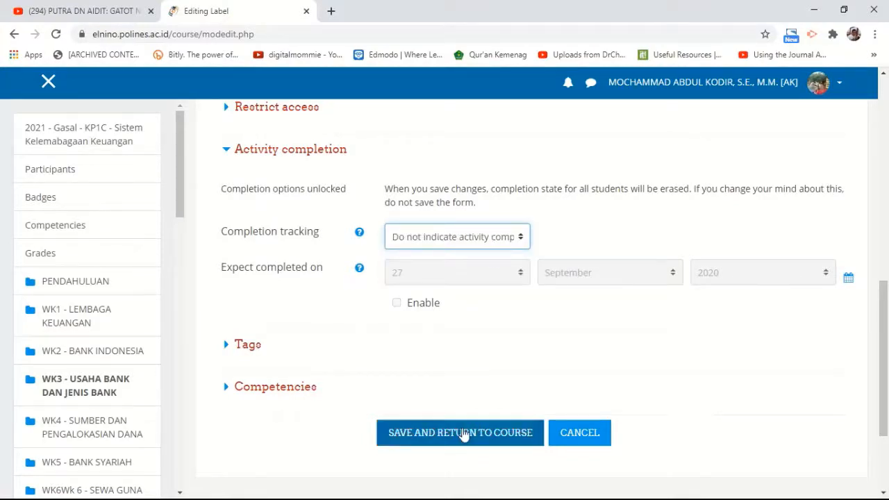
{"action": "left_click", "coordinate": [460, 437]}
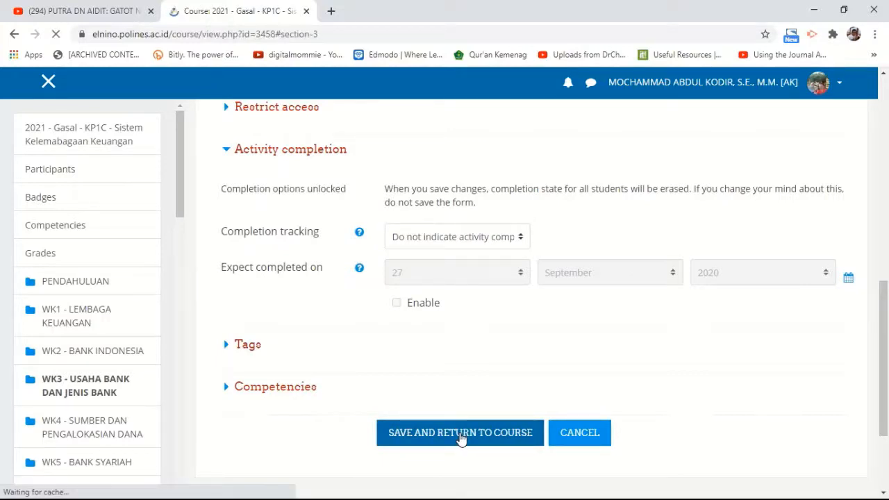
- Move KEHADIRAN SESI 2 below KEHADIRAN SESI 1 in the WK3 - USAHA BANK DAN JENIS BANK section
{"action": "scroll", "coordinate": [506, 398], "scroll_direction": "down", "scroll_amount": 11}
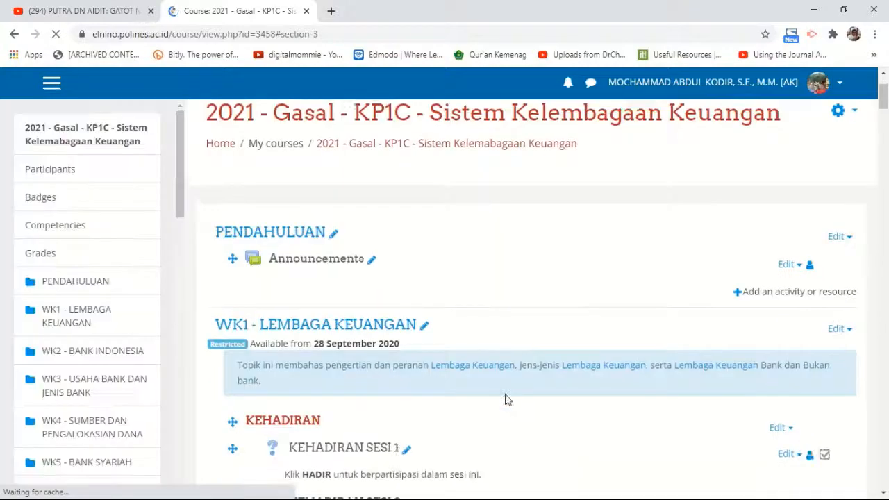
{"action": "scroll", "coordinate": [529, 377], "scroll_direction": "down", "scroll_amount": 5}
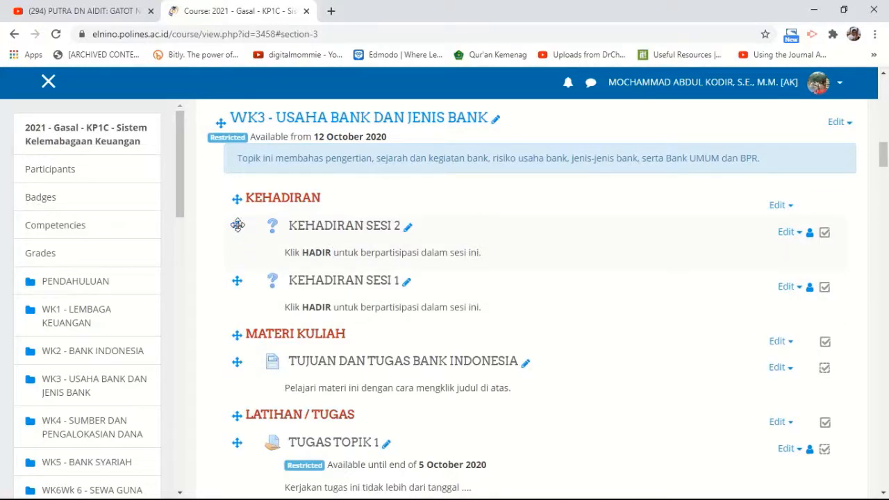
{"action": "left_click_drag", "start_coordinate": [237, 224], "coordinate": [243, 284]}
- Open the activity completion settings of the WK3 KEHADIRAN SESI 1 choice
{"action": "left_click", "coordinate": [785, 232]}
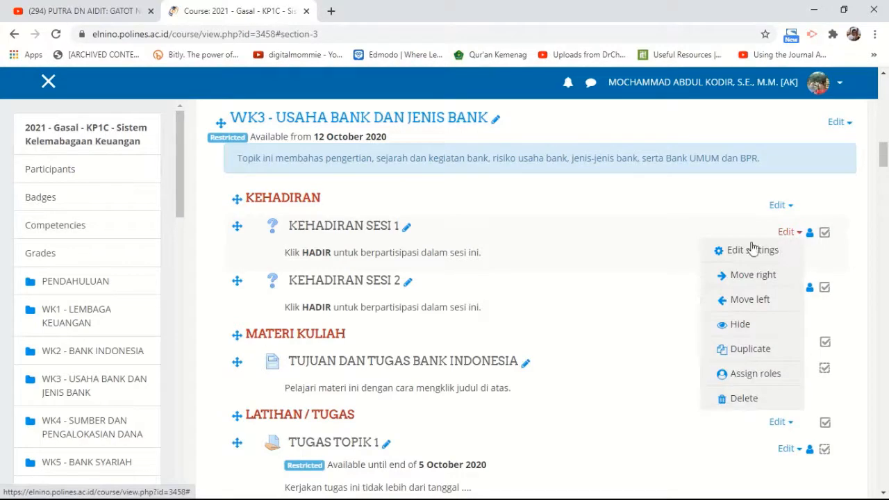
{"action": "left_click", "coordinate": [747, 250]}
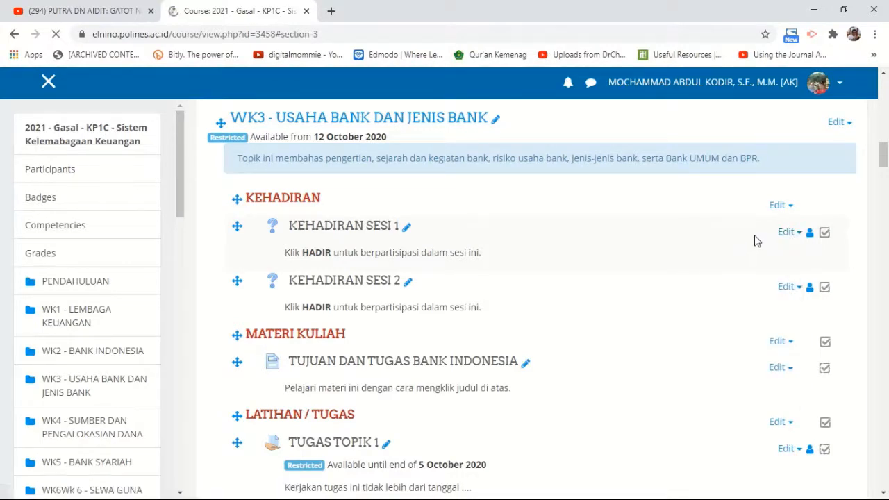
{"action": "scroll", "coordinate": [331, 375], "scroll_direction": "down", "scroll_amount": 7}
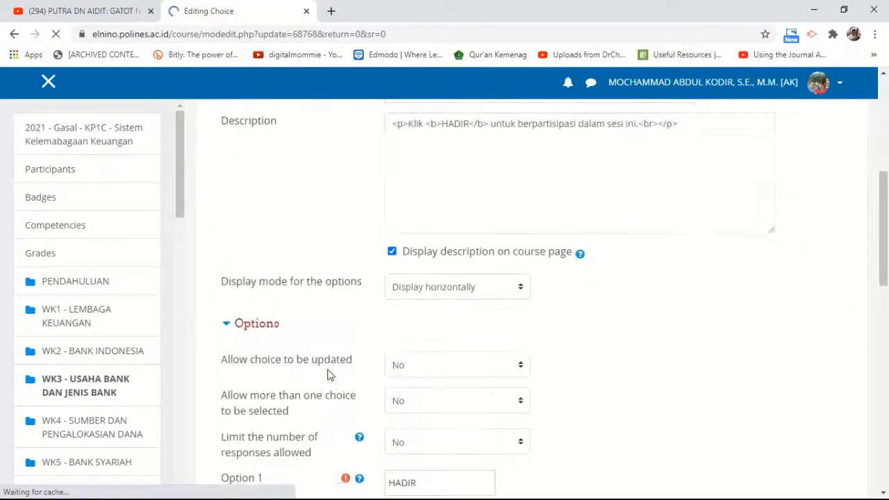
{"action": "scroll", "coordinate": [329, 373], "scroll_direction": "down", "scroll_amount": 3}
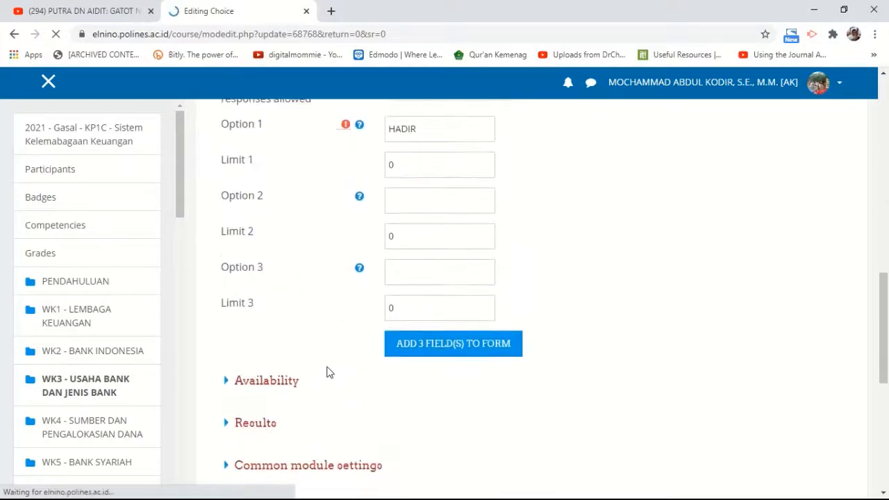
{"action": "scroll", "coordinate": [326, 371], "scroll_direction": "down", "scroll_amount": 3}
{"action": "left_click", "coordinate": [311, 359]}
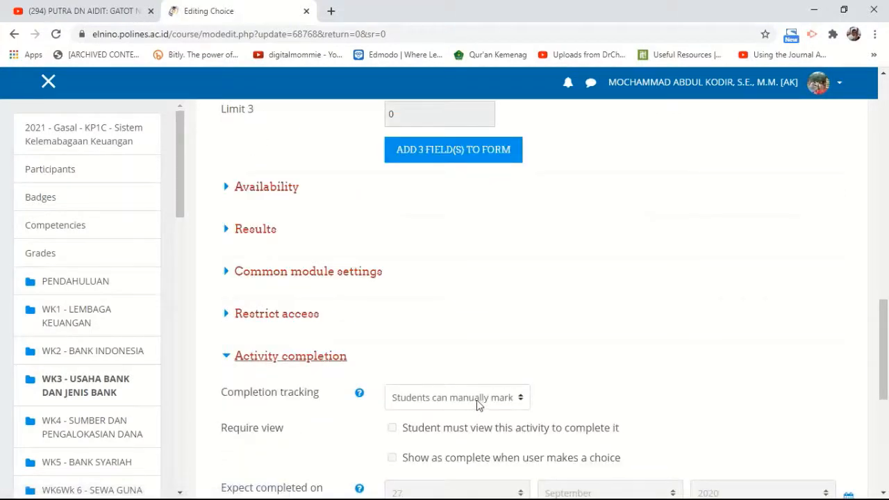
- Set the completion tracking of WK3 KEHADIRAN SESI 1 to "Show activity as complete when conditions are met"
{"action": "scroll", "coordinate": [486, 375], "scroll_direction": "down", "scroll_amount": 1}
{"action": "scroll", "coordinate": [488, 364], "scroll_direction": "down", "scroll_amount": 1}
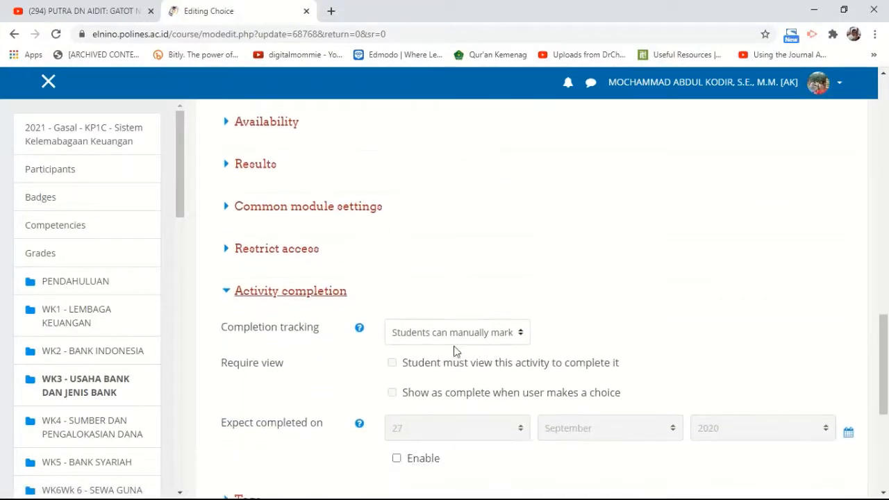
{"action": "left_click", "coordinate": [524, 338]}
{"action": "left_click", "coordinate": [516, 379]}
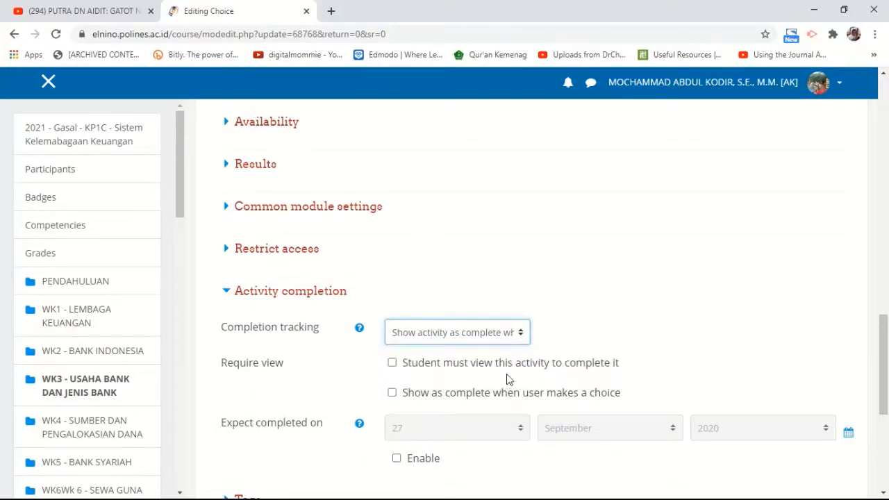
- Require students to view WK3 KEHADIRAN SESI 1 and make a choice for completion, then save and return to the course
{"action": "left_click", "coordinate": [392, 394]}
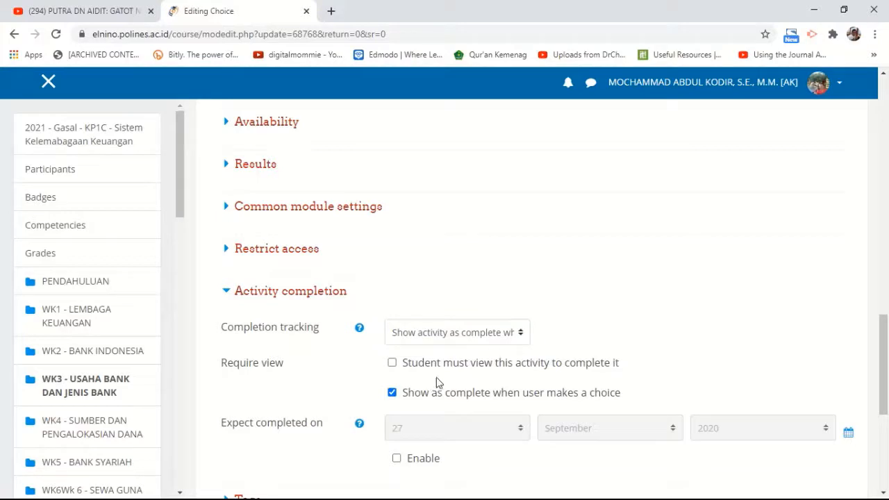
{"action": "scroll", "coordinate": [574, 304], "scroll_direction": "down", "scroll_amount": 4}
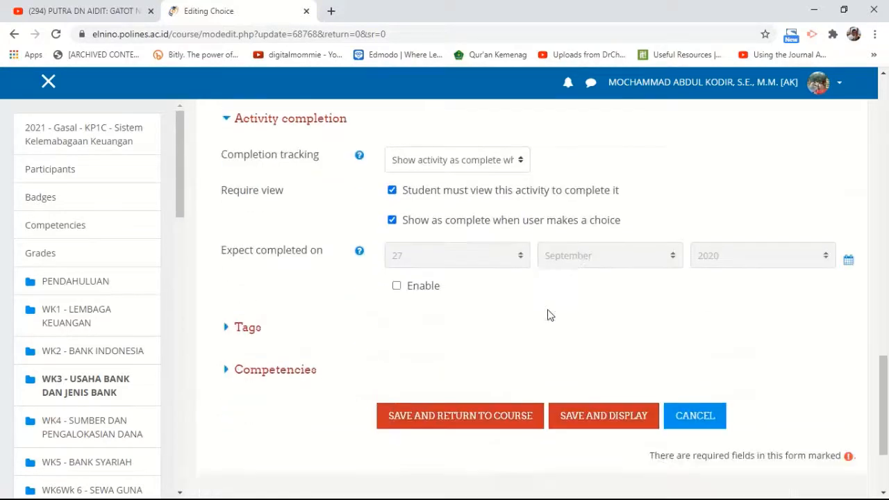
{"action": "left_click", "coordinate": [461, 329]}
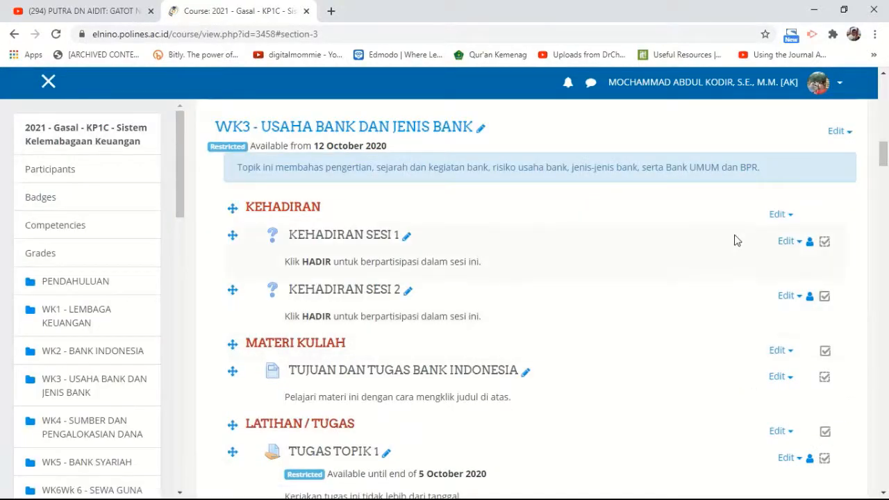
- Open the settings of the KEHADIRAN SESI 2 choice in the WK3 - USAHA BANK DAN JENIS BANK section
{"action": "scroll", "coordinate": [738, 240], "scroll_direction": "down", "scroll_amount": 1}
{"action": "left_click", "coordinate": [787, 233]}
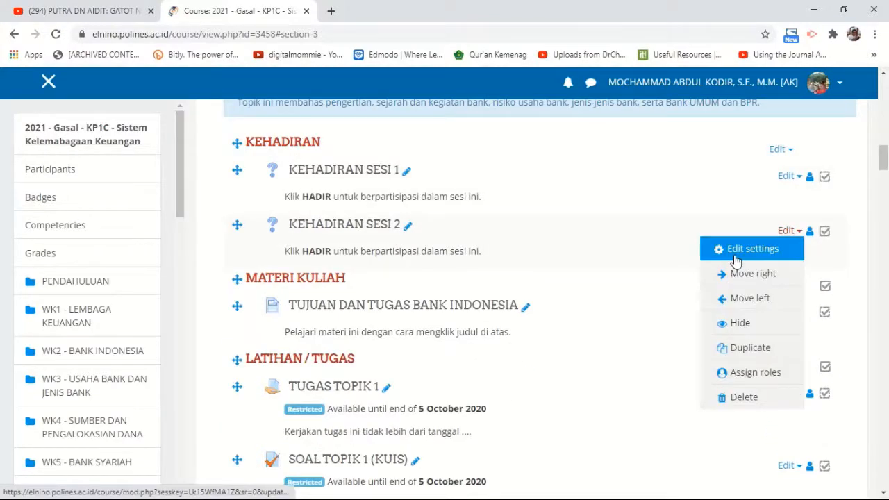
{"action": "left_click", "coordinate": [736, 257]}
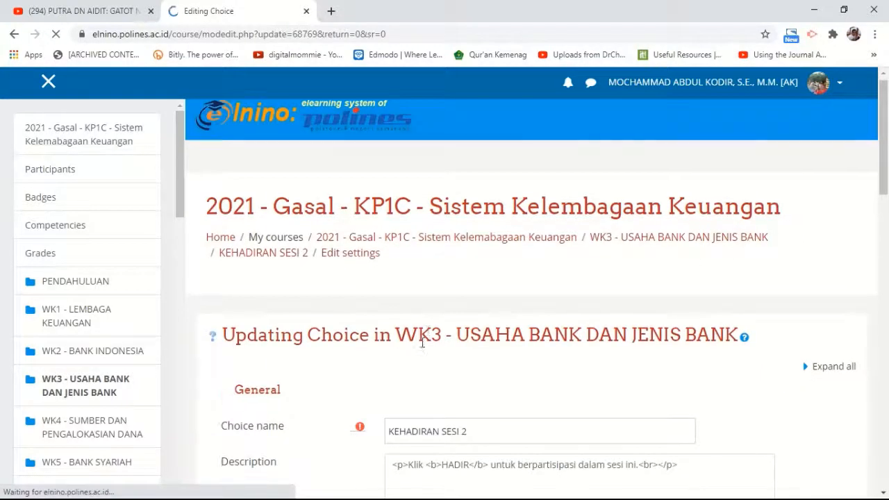
- Unlock the activity completion options of the WK3 KEHADIRAN SESI 2 choice
{"action": "scroll", "coordinate": [399, 354], "scroll_direction": "down", "scroll_amount": 10}
{"action": "scroll", "coordinate": [308, 357], "scroll_direction": "down", "scroll_amount": 5}
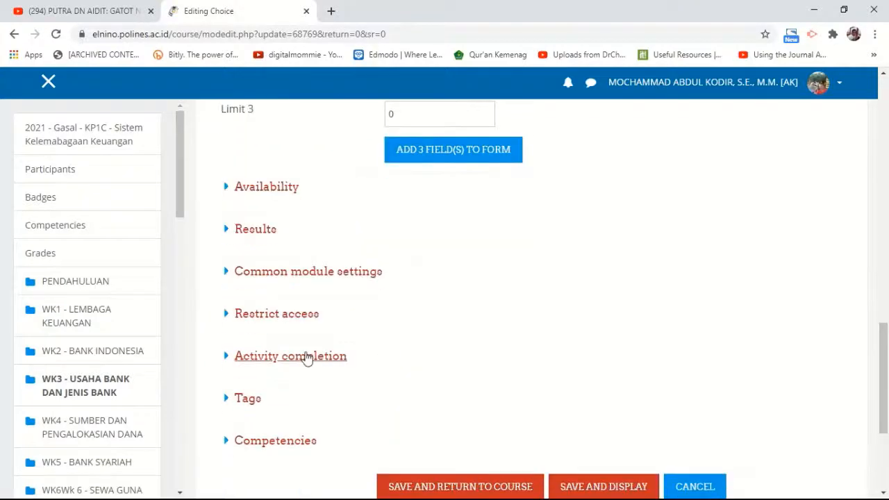
{"action": "left_click", "coordinate": [307, 357]}
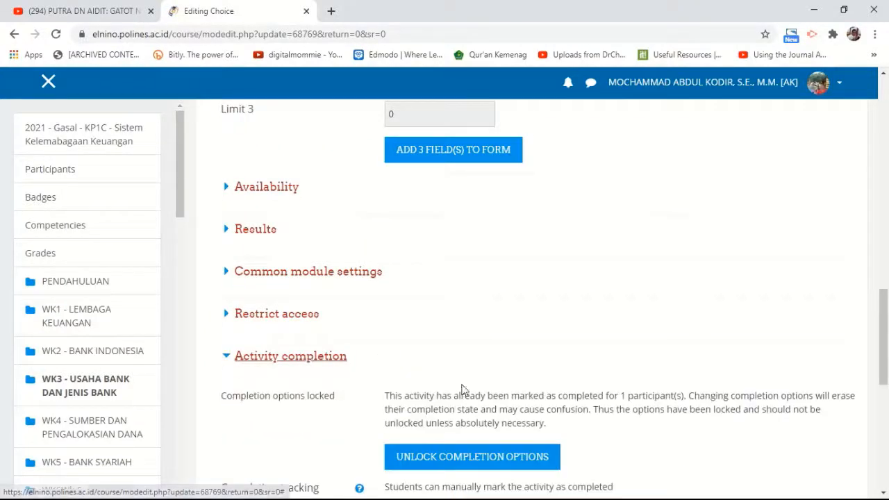
{"action": "scroll", "coordinate": [459, 367], "scroll_direction": "down", "scroll_amount": 3}
{"action": "left_click", "coordinate": [457, 334]}
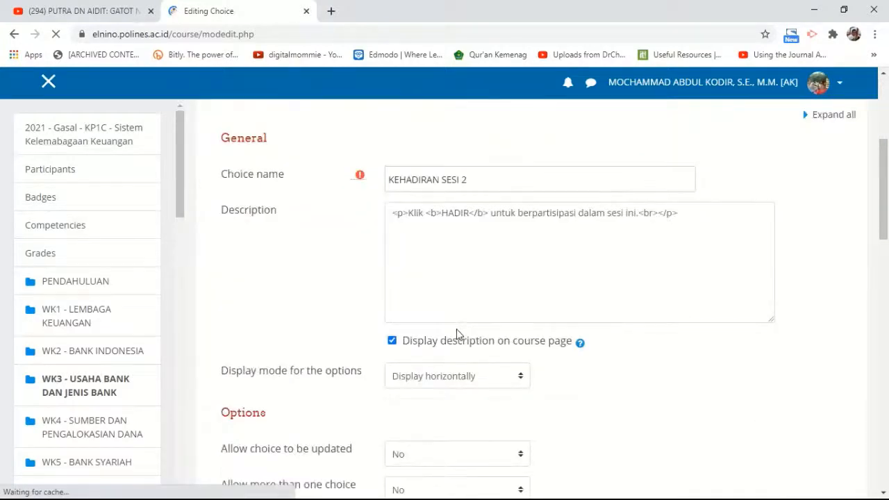
- Set the completion tracking of WK3 KEHADIRAN SESI 2 to "Show activity as complete when conditions are met"
{"action": "scroll", "coordinate": [457, 334], "scroll_direction": "down", "scroll_amount": 10}
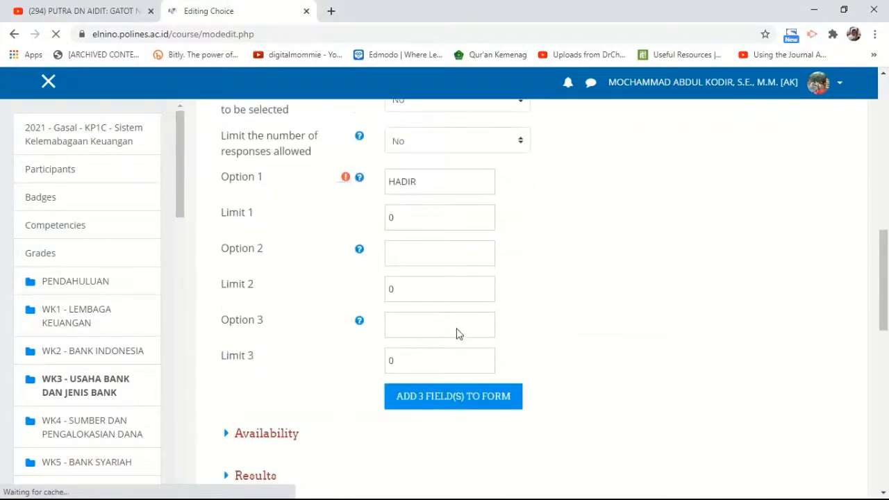
{"action": "scroll", "coordinate": [457, 334], "scroll_direction": "down", "scroll_amount": 2}
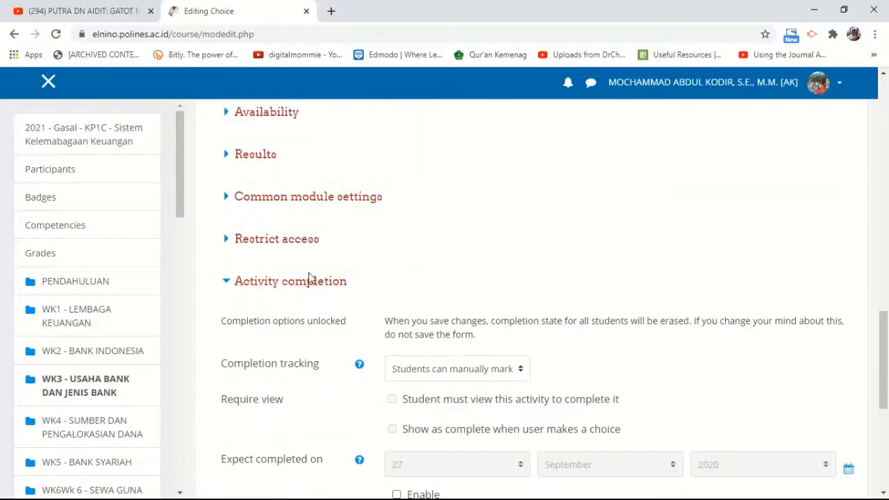
{"action": "left_click", "coordinate": [522, 375]}
{"action": "left_click", "coordinate": [488, 416]}
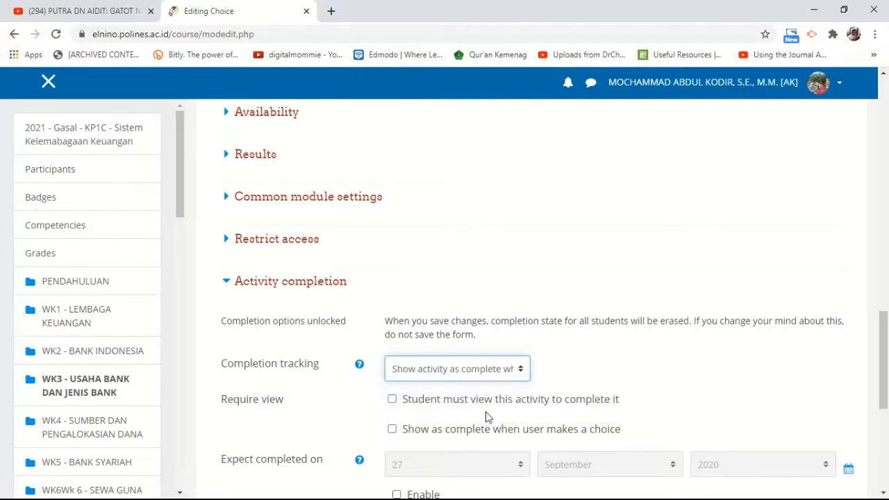
{"action": "scroll", "coordinate": [488, 415], "scroll_direction": "down", "scroll_amount": 2}
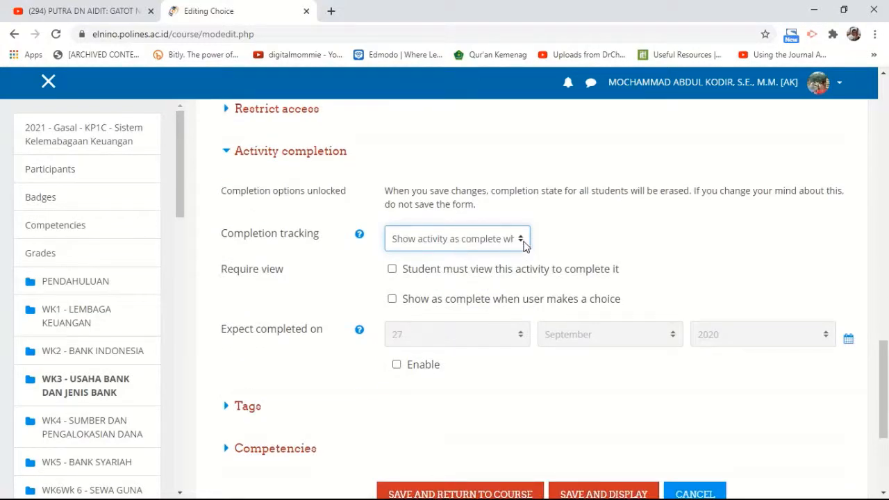
{"action": "left_click", "coordinate": [522, 240]}
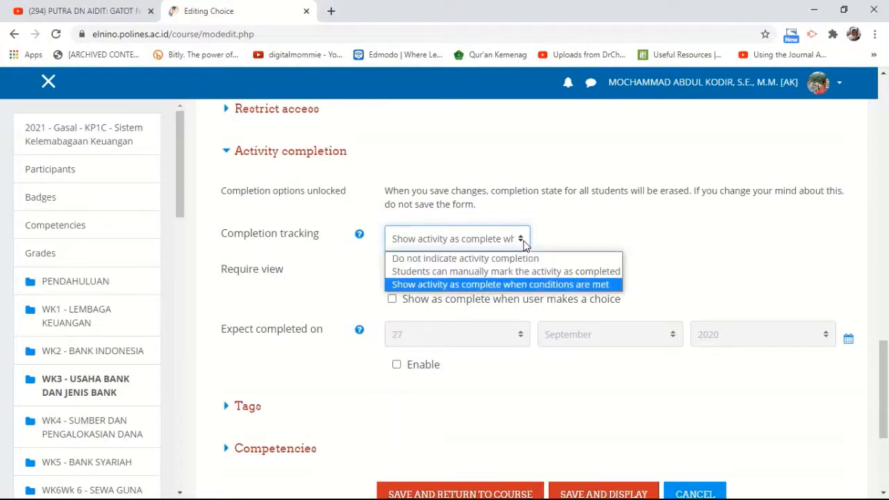
{"action": "left_click", "coordinate": [613, 289]}
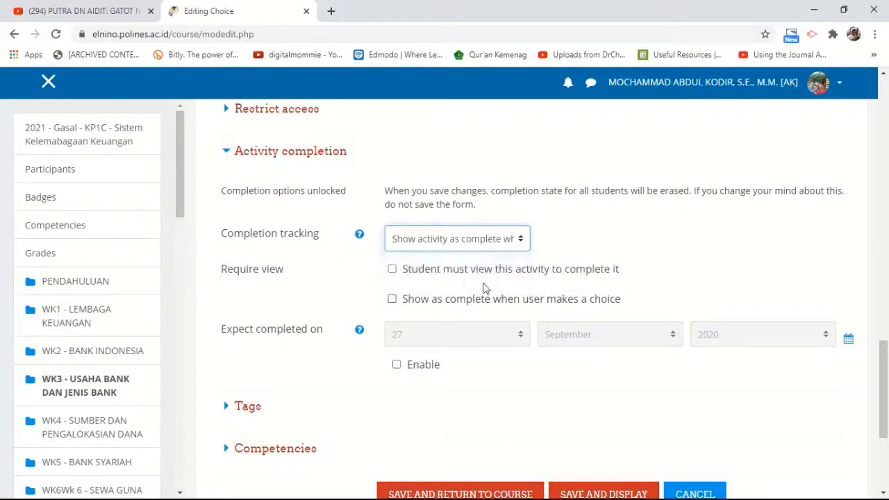
- Require students to view WK3 KEHADIRAN SESI 2 and make a choice for completion, then save and return to the course
{"action": "left_click", "coordinate": [392, 301]}
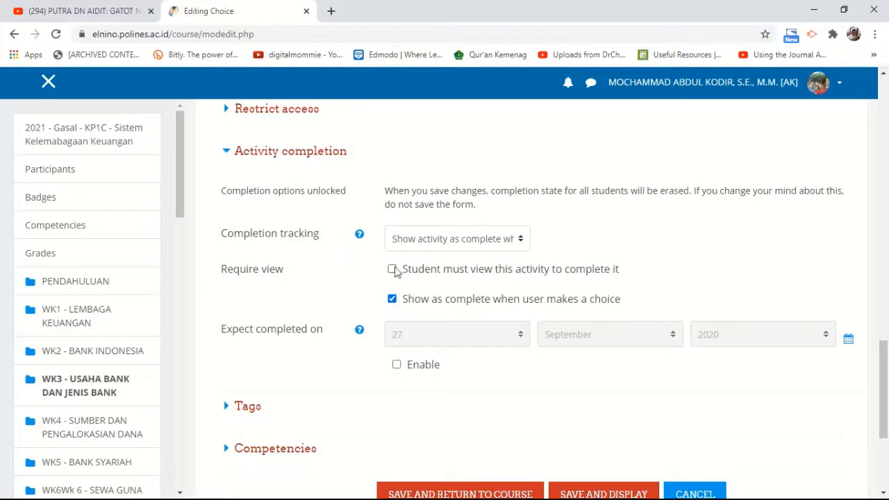
{"action": "left_click", "coordinate": [392, 270]}
{"action": "scroll", "coordinate": [492, 349], "scroll_direction": "down", "scroll_amount": 3}
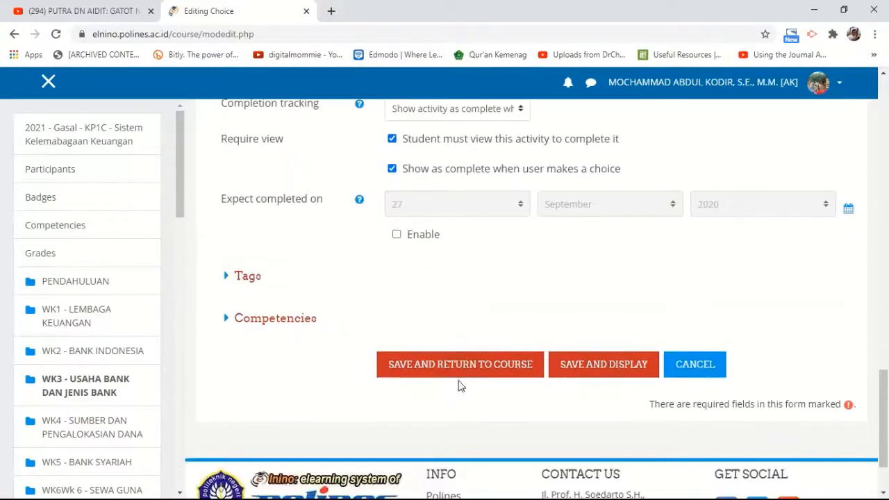
{"action": "left_click", "coordinate": [451, 365]}
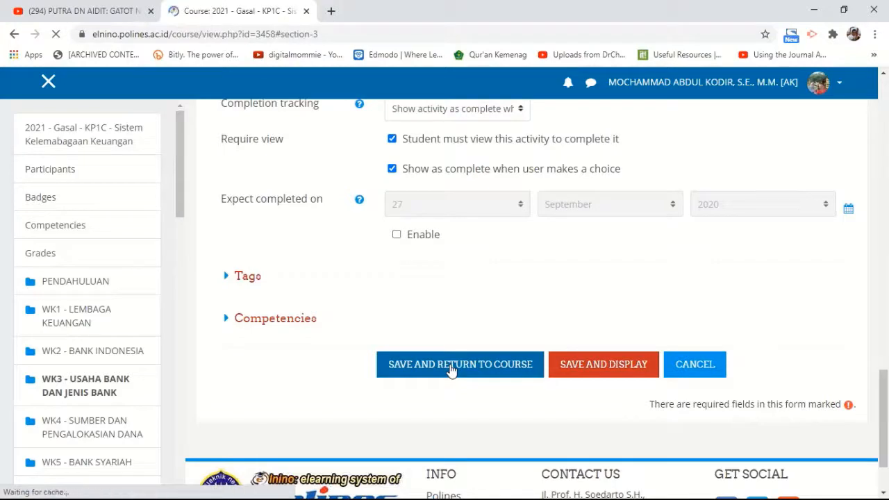
- Turn editing off for the 2021 - Gasal - KP1C - Sistem Kelembagaan Keuangan course
{"action": "scroll", "coordinate": [545, 341], "scroll_direction": "down", "scroll_amount": 6}
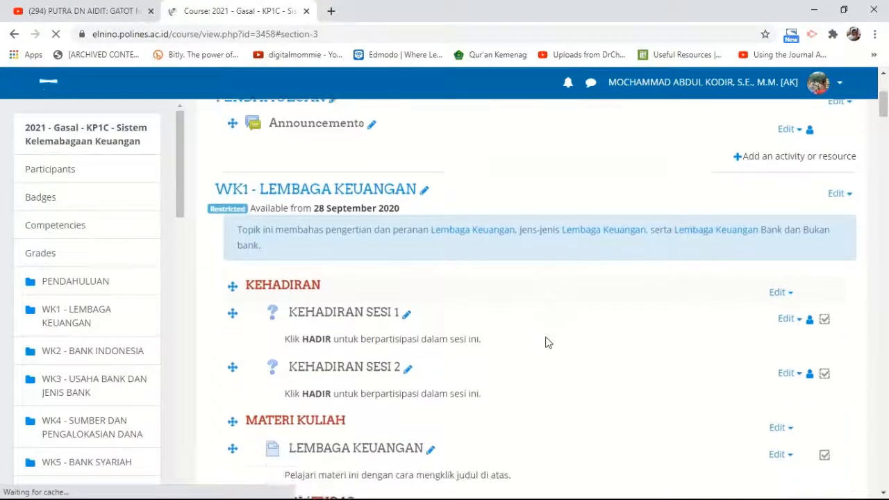
{"action": "scroll", "coordinate": [545, 340], "scroll_direction": "down", "scroll_amount": 5}
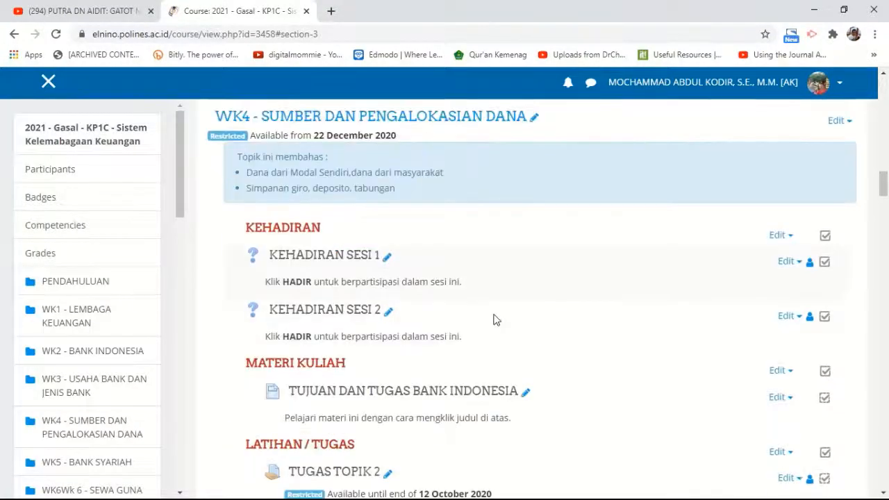
{"action": "scroll", "coordinate": [493, 323], "scroll_direction": "up", "scroll_amount": 1}
{"action": "scroll", "coordinate": [493, 330], "scroll_direction": "up", "scroll_amount": 3}
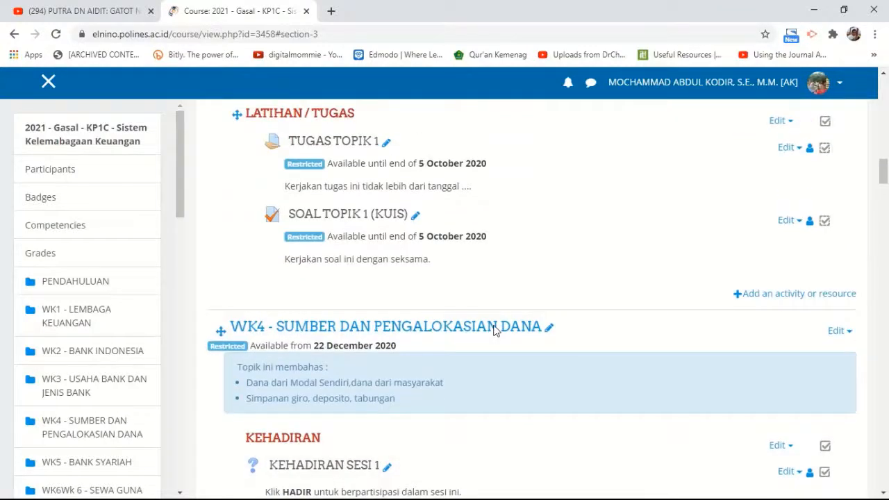
{"action": "scroll", "coordinate": [495, 331], "scroll_direction": "up", "scroll_amount": 2}
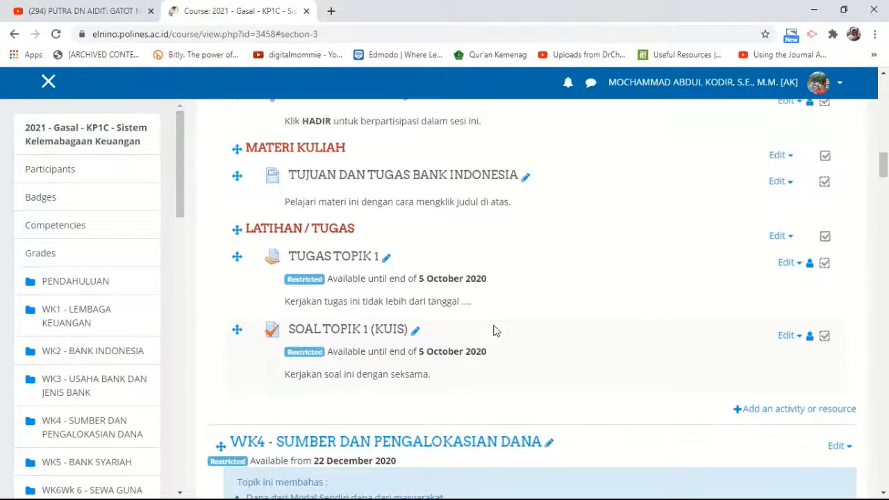
{"action": "scroll", "coordinate": [493, 331], "scroll_direction": "up", "scroll_amount": 3}
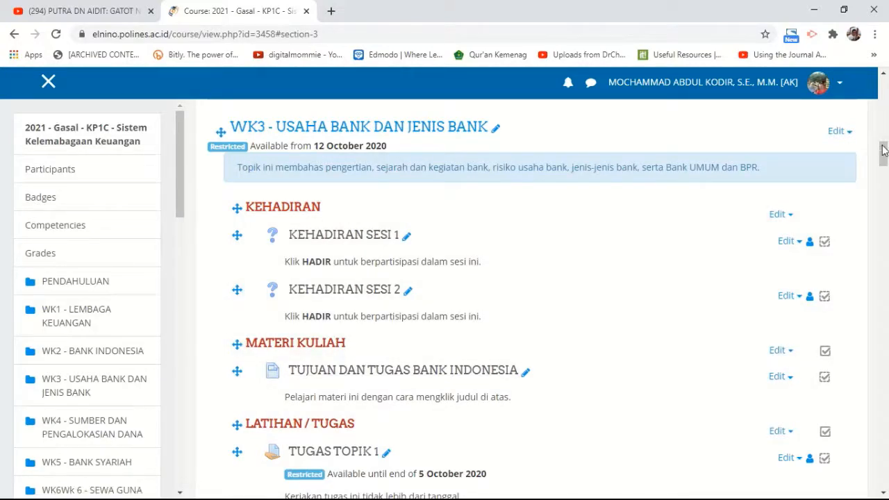
{"action": "left_click_drag", "start_coordinate": [883, 154], "coordinate": [882, 91]}
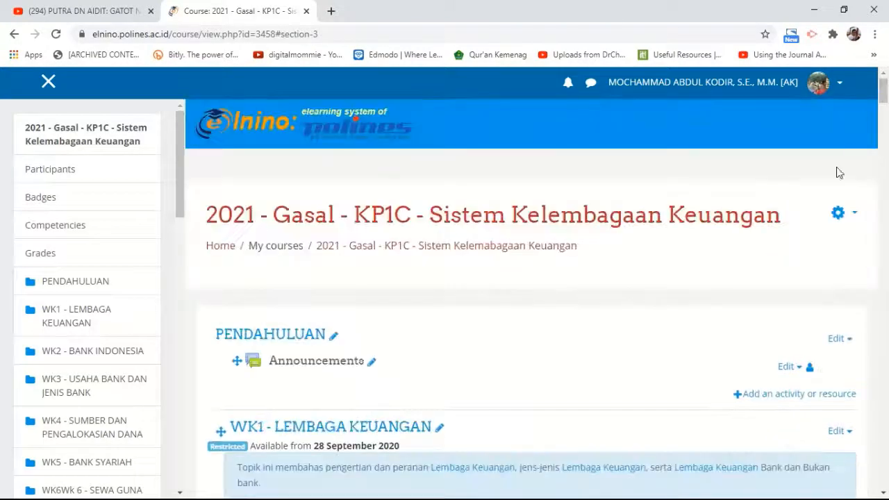
{"action": "left_click", "coordinate": [838, 213]}
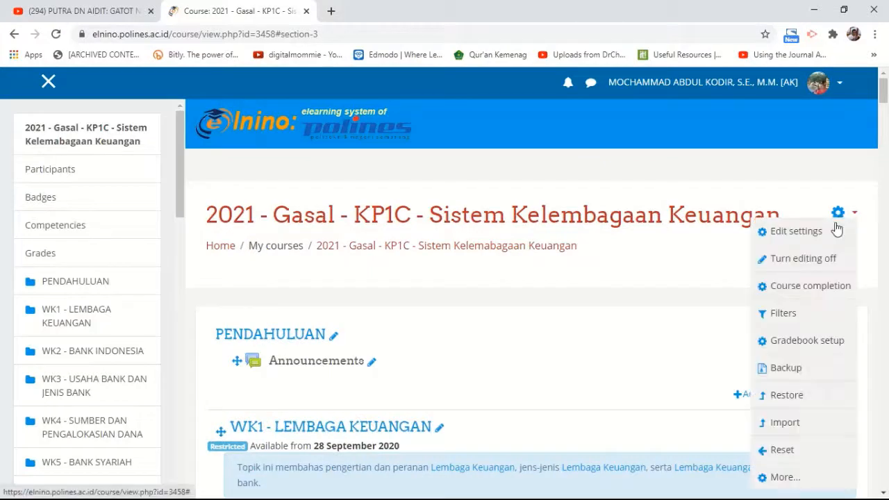
{"action": "left_click", "coordinate": [815, 266]}
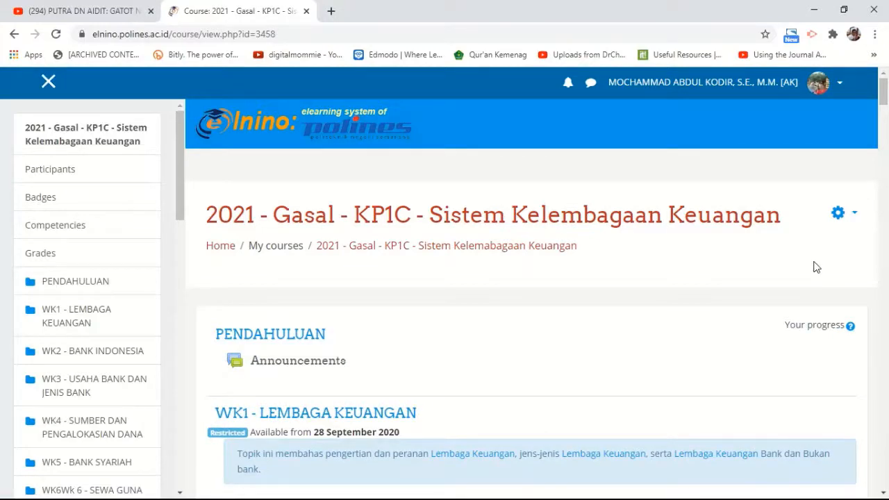
- Manually mark the MATERI KULIAH and LATIHAN / TUGAS labels in the WK3 - USAHA BANK DAN JENIS BANK section as complete
{"action": "scroll", "coordinate": [887, 158], "scroll_direction": "down", "scroll_amount": 9}
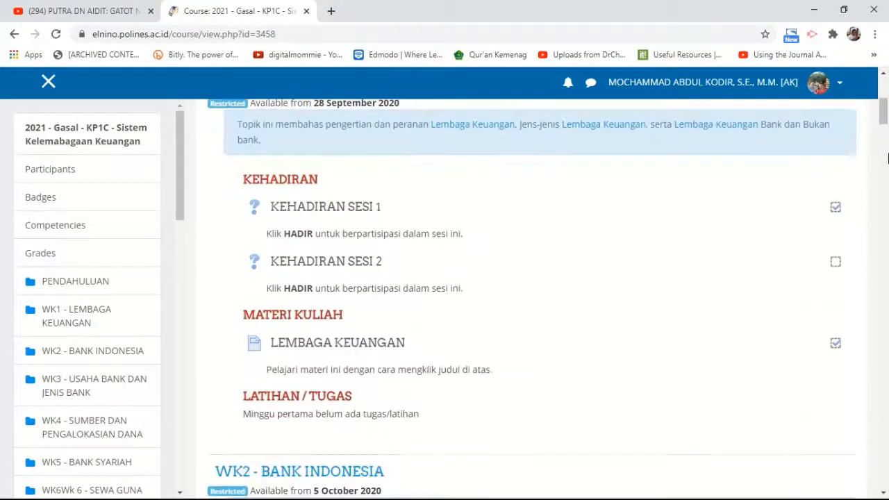
{"action": "scroll", "coordinate": [887, 158], "scroll_direction": "down", "scroll_amount": 5}
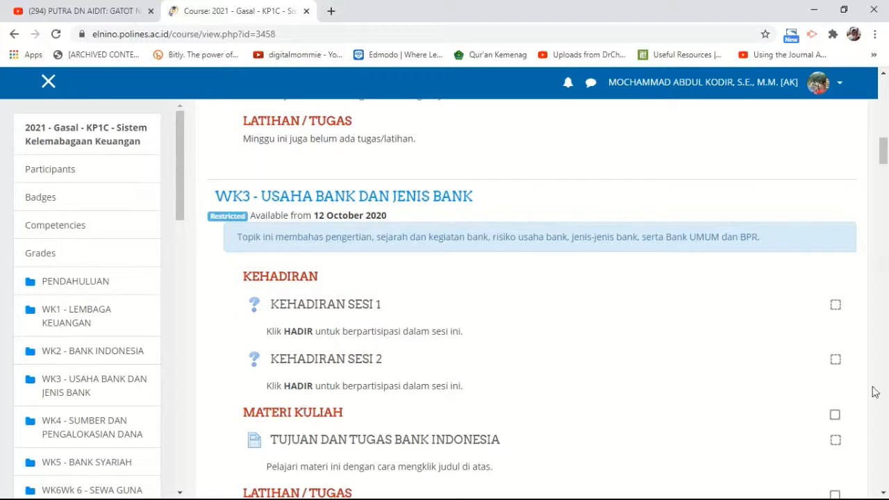
{"action": "left_click", "coordinate": [836, 417]}
{"action": "scroll", "coordinate": [868, 446], "scroll_direction": "down", "scroll_amount": 2}
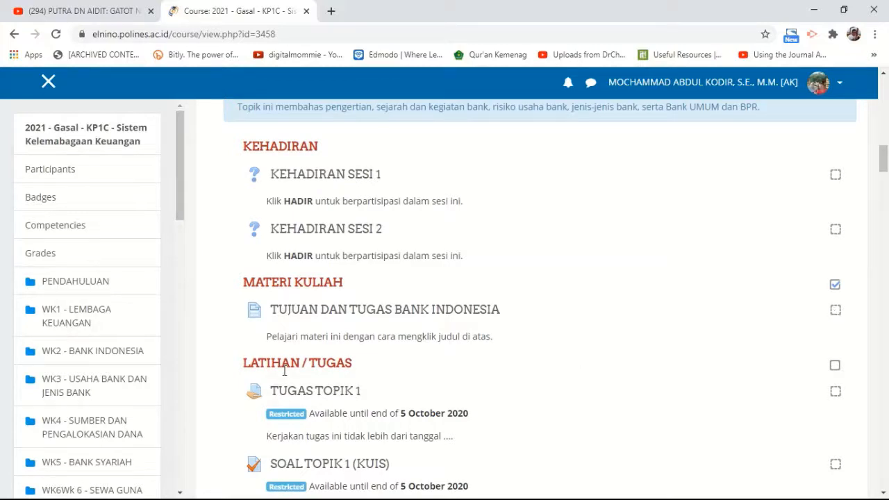
{"action": "left_click", "coordinate": [835, 365]}
{"action": "scroll", "coordinate": [852, 395], "scroll_direction": "down", "scroll_amount": 1}
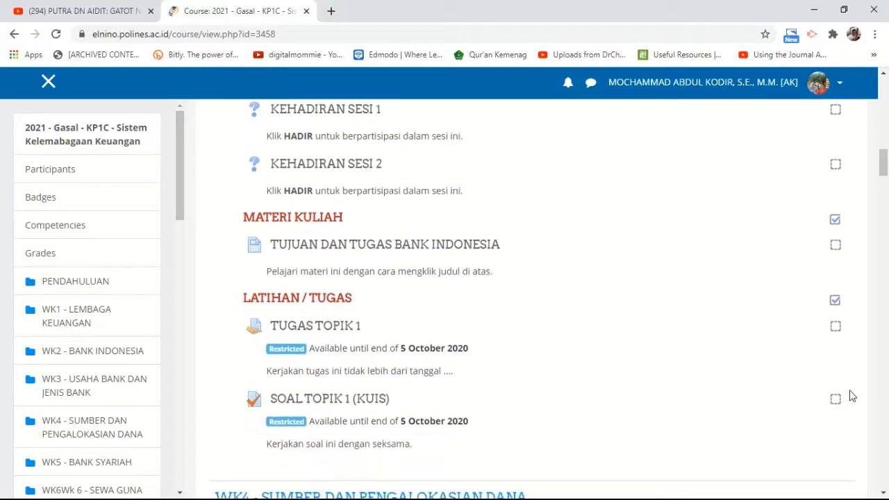